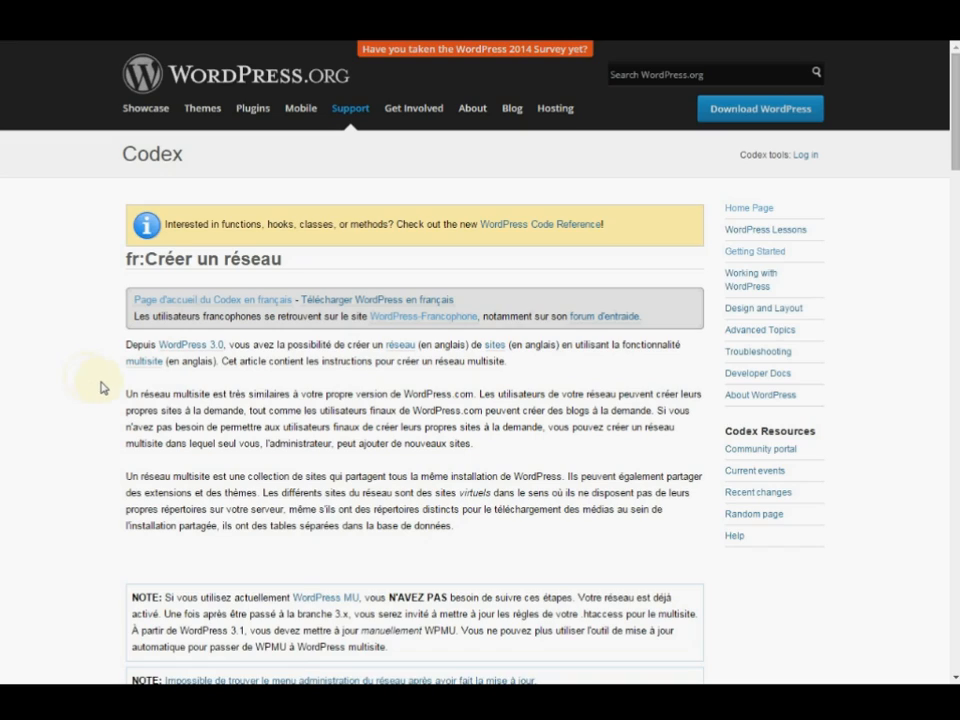
# Read the Codex guide on creating a network, from the introduction through the preparation and multisite authorization steps
pyautogui.scroll(-2, 100, 387)
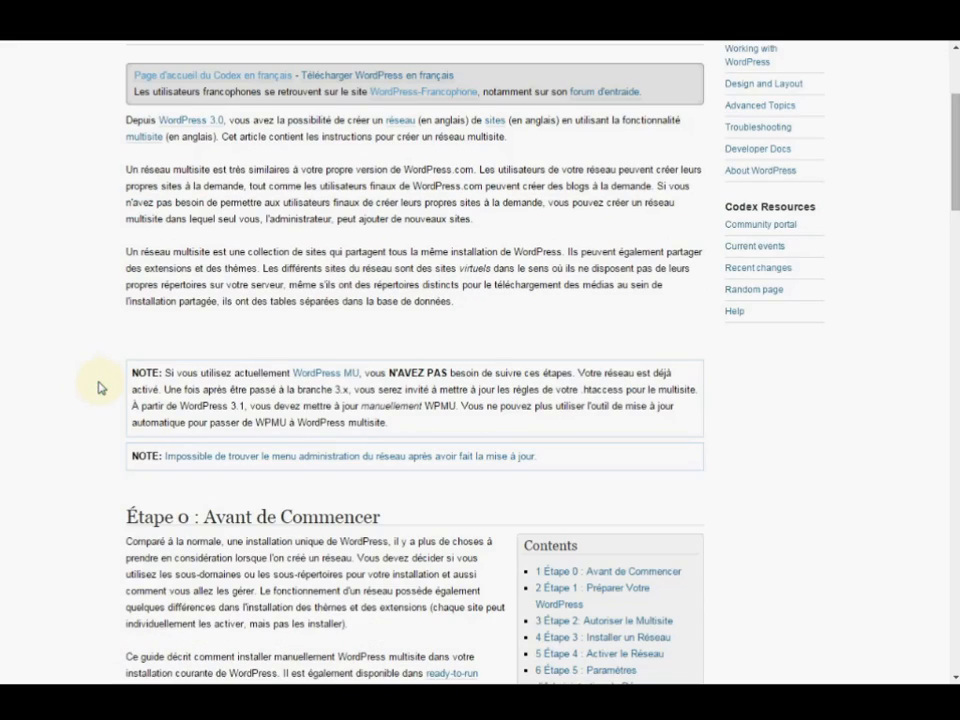
pyautogui.scroll(-6, 100, 387)
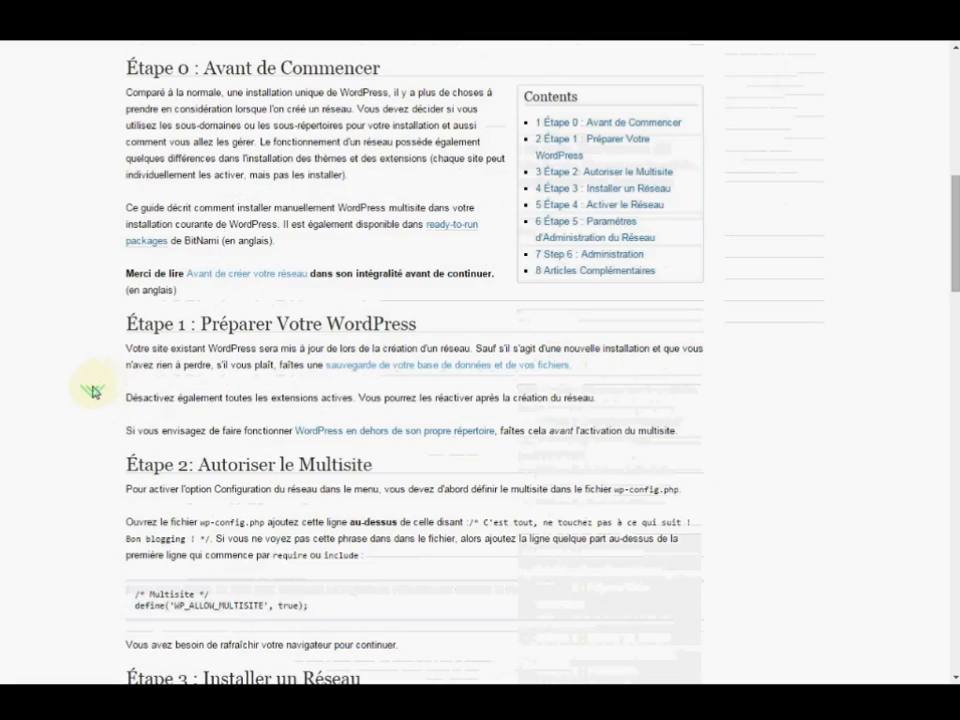
pyautogui.scroll(-2, 93, 390)
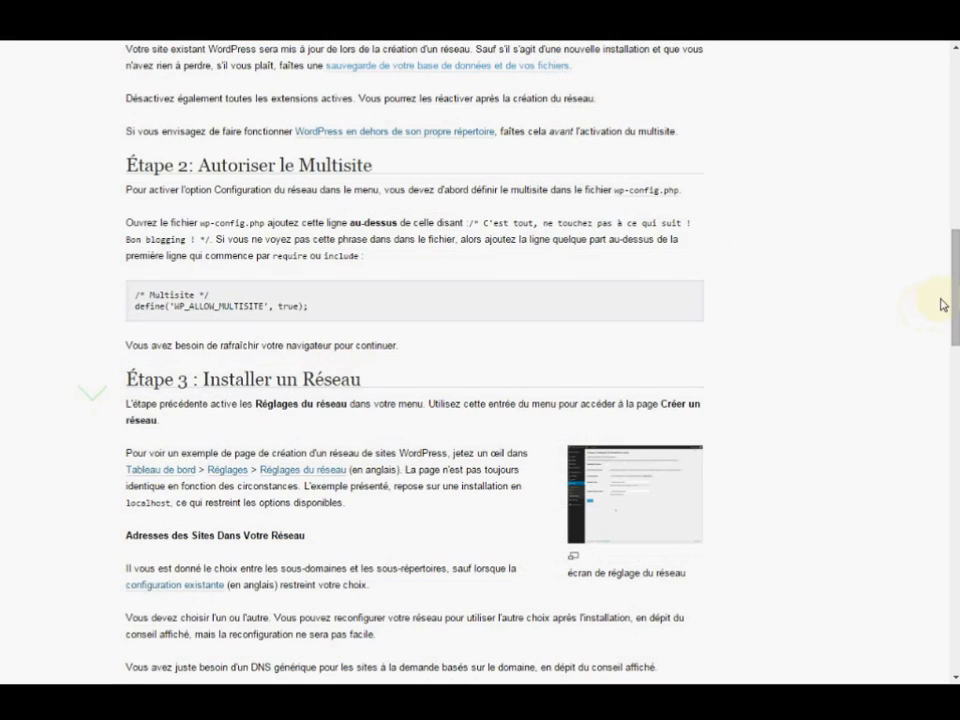
pyautogui.scroll(1, 958, 275)
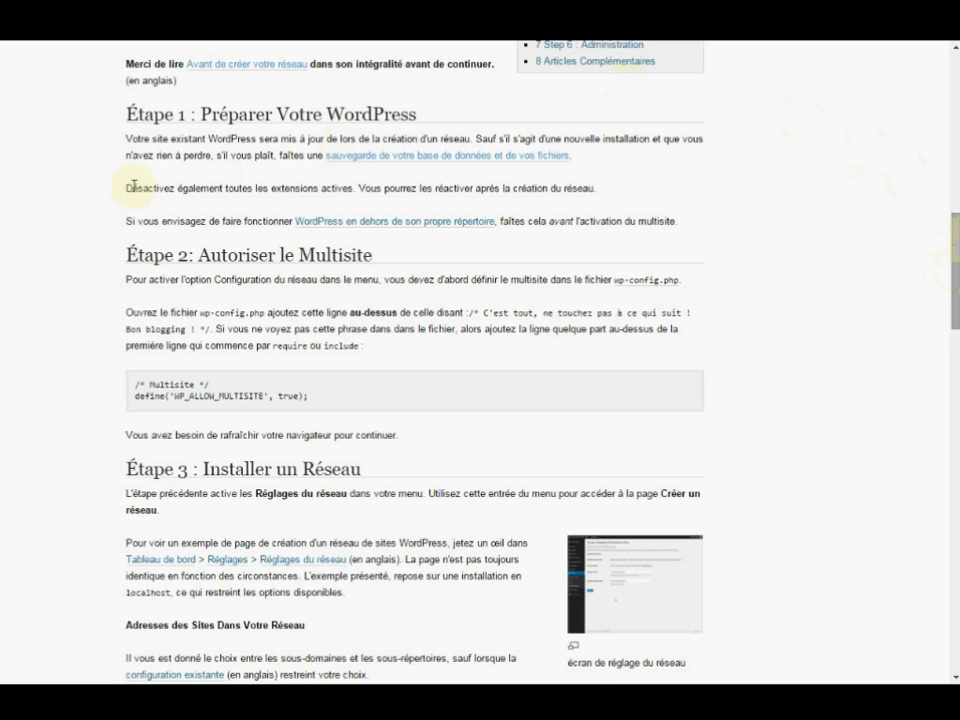
pyautogui.moveTo(123, 190); pyautogui.dragTo(358, 191)
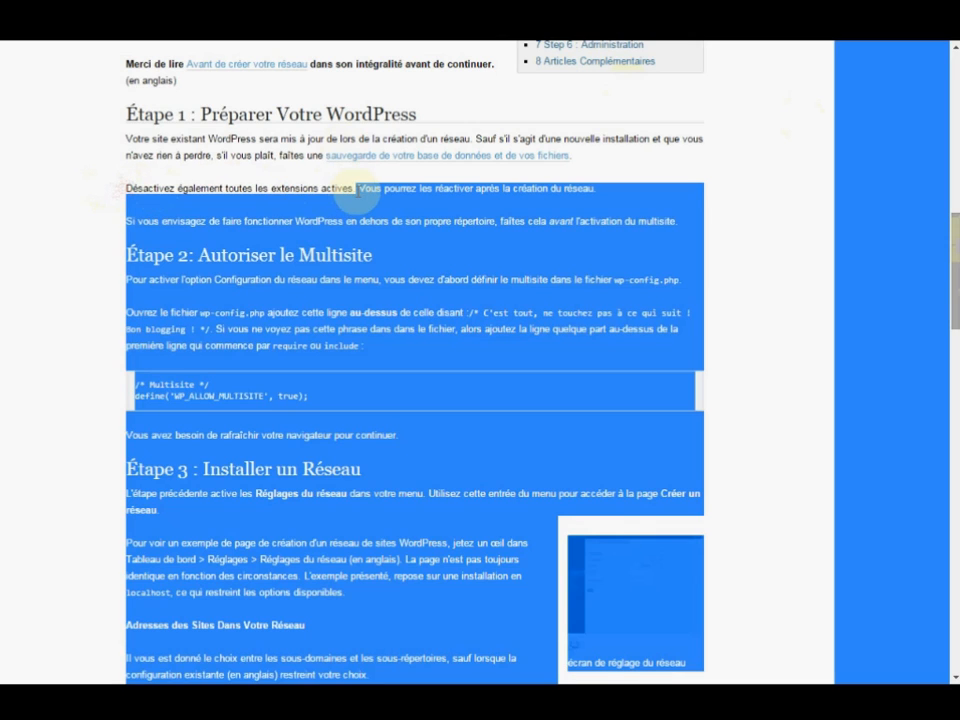
pyautogui.click(336, 188)
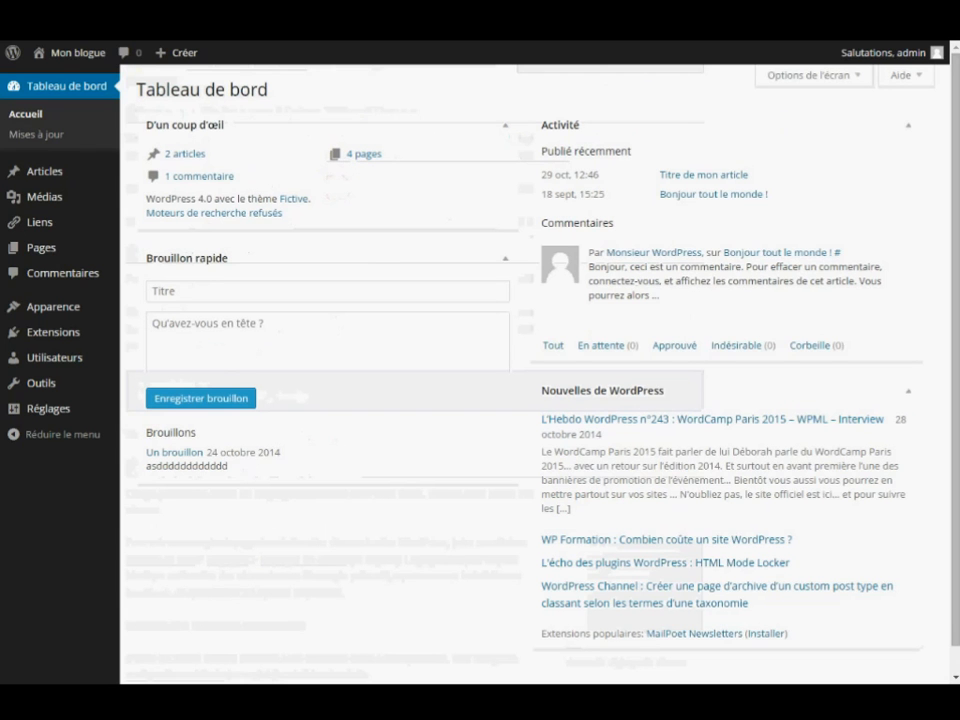
# Switch to the WordPress admin and deactivate all installed extensions with one bulk action
pyautogui.click(62, 333)
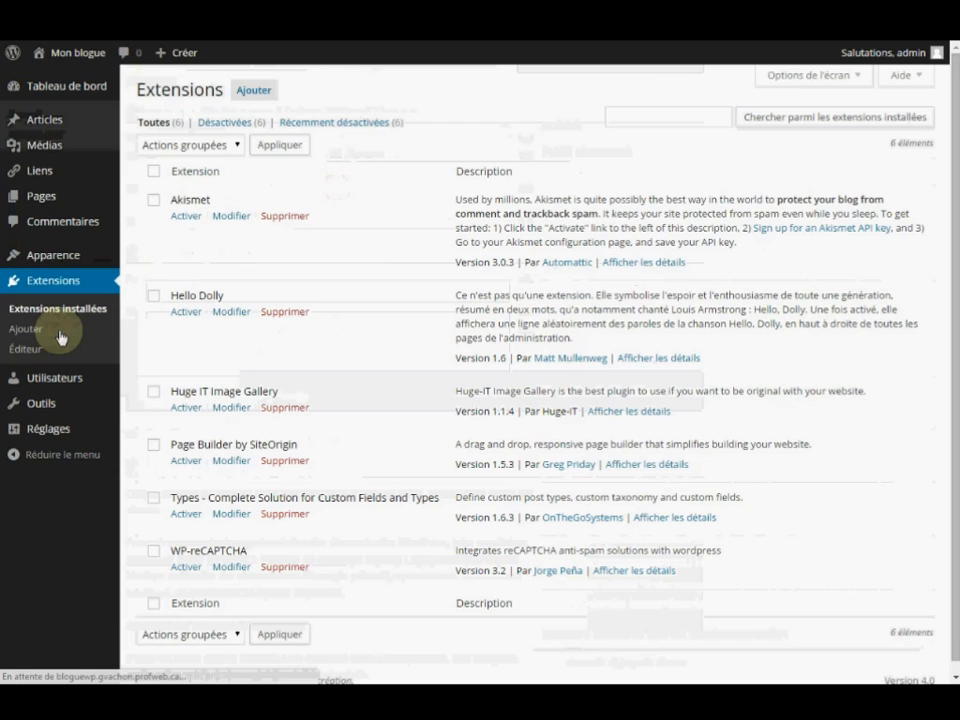
pyautogui.click(153, 172)
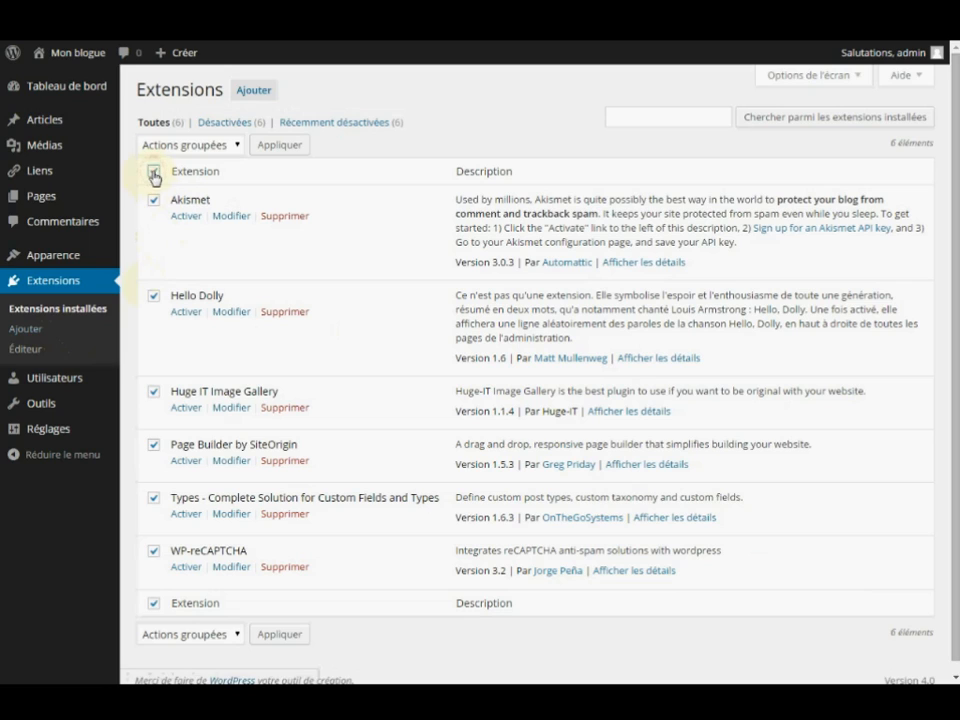
pyautogui.click(208, 150)
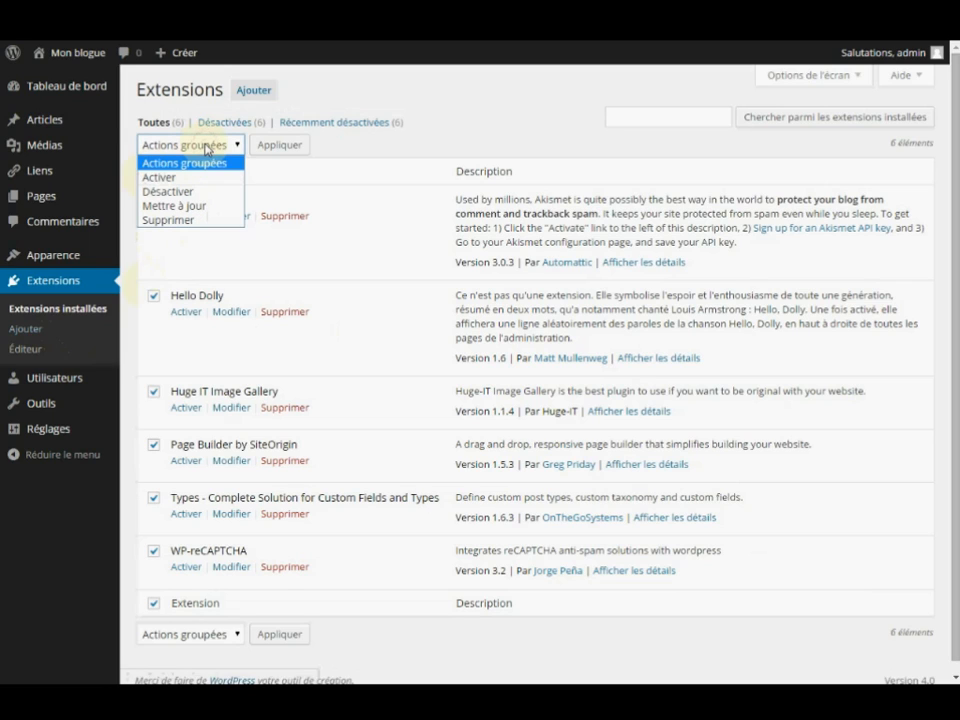
pyautogui.click(165, 191)
pyautogui.click(278, 146)
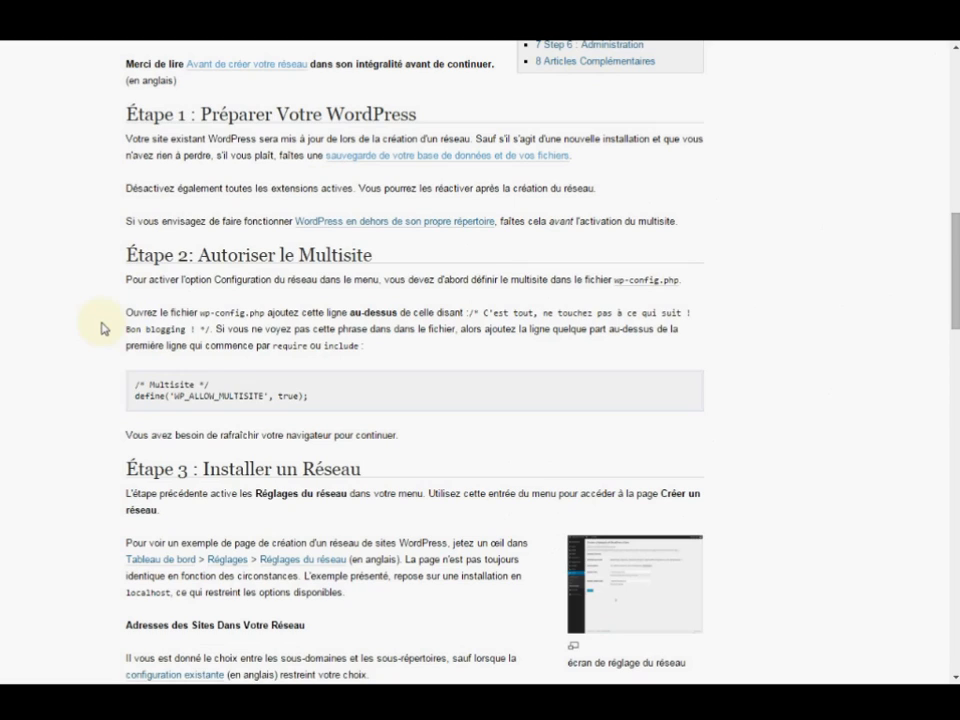
# Switch to the FTP client and download wp-config.php from the remote bloguewp folder to the local Downloads folder, overwriting the existing copy
pyautogui.moveTo(200, 313); pyautogui.dragTo(266, 313)
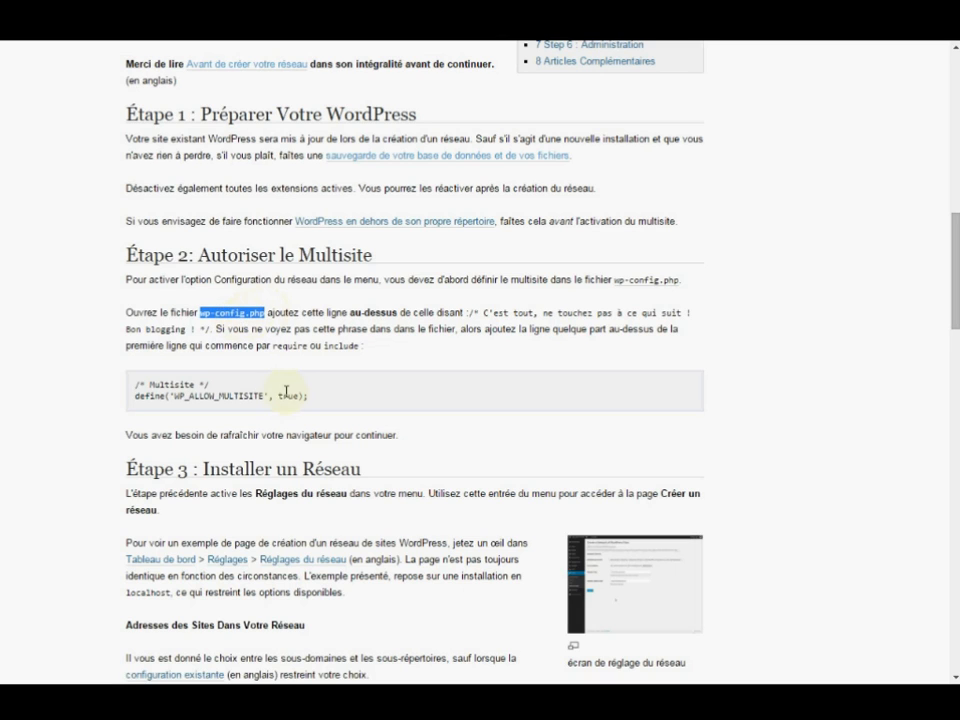
pyautogui.hotkey('alt', 'Tab')
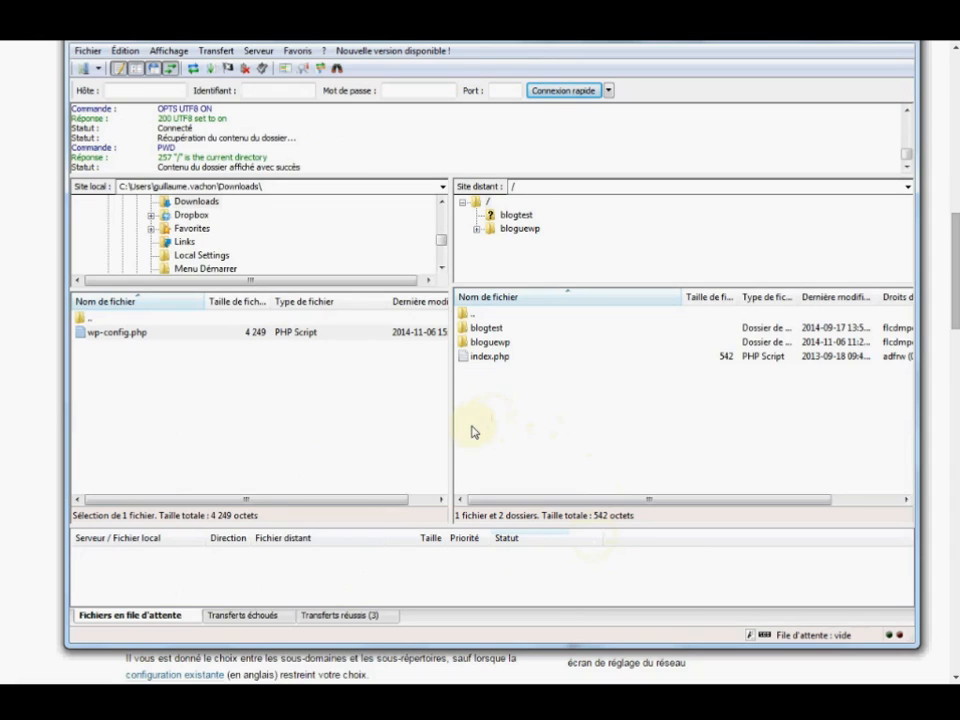
pyautogui.doubleClick(490, 342)
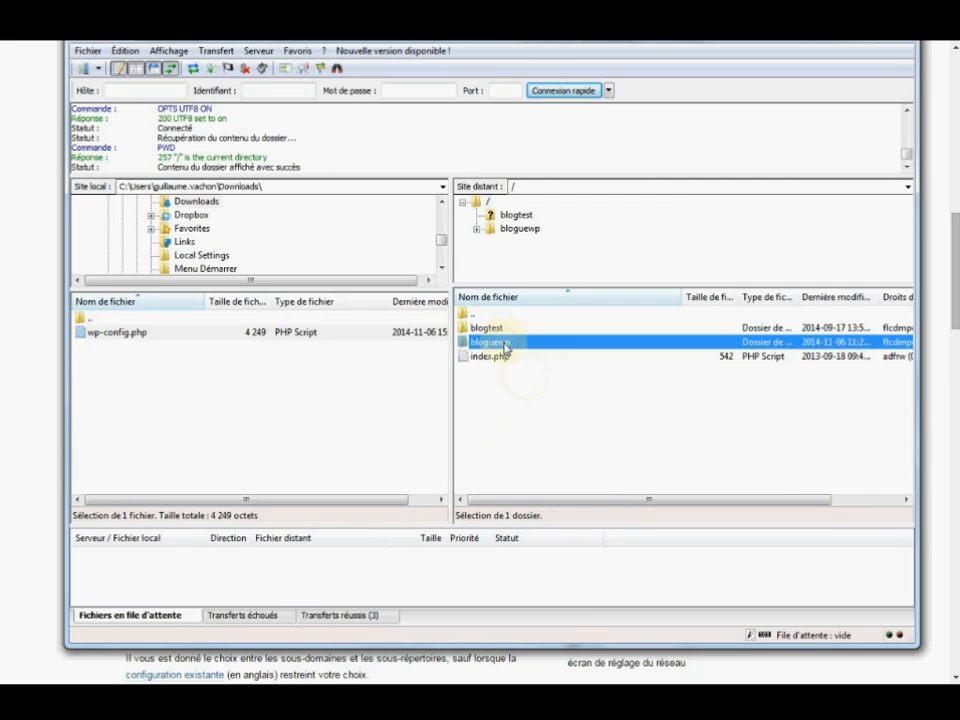
pyautogui.click(492, 485)
pyautogui.moveTo(492, 485); pyautogui.dragTo(306, 443)
pyautogui.click(455, 428)
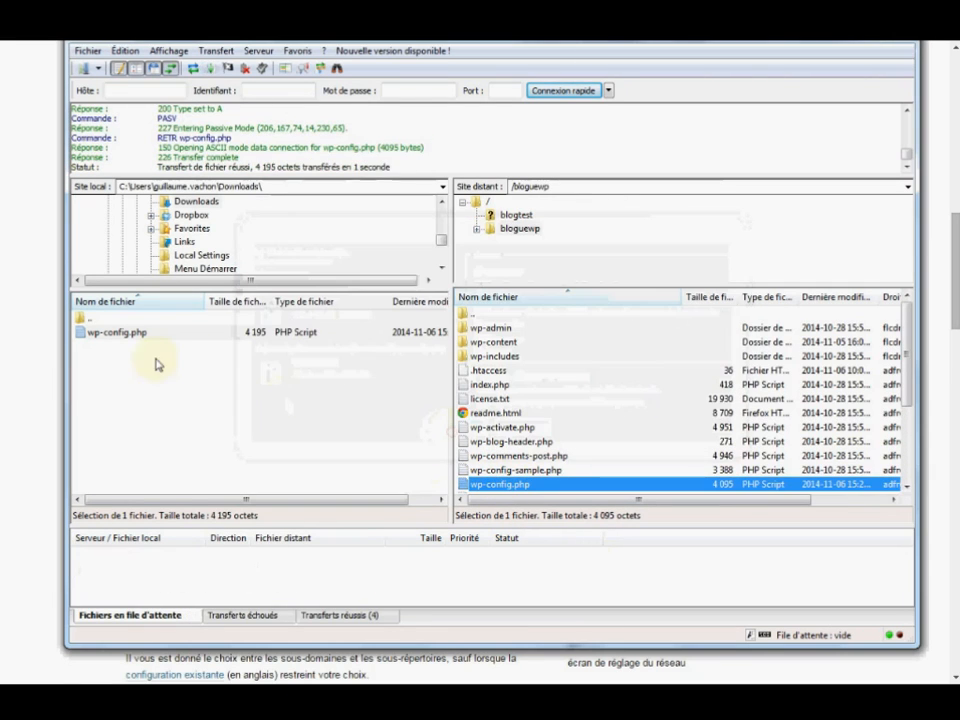
# Open the local wp-config.php for editing in Notepad, agreeing to reopen the previously edited file
pyautogui.click(122, 333)
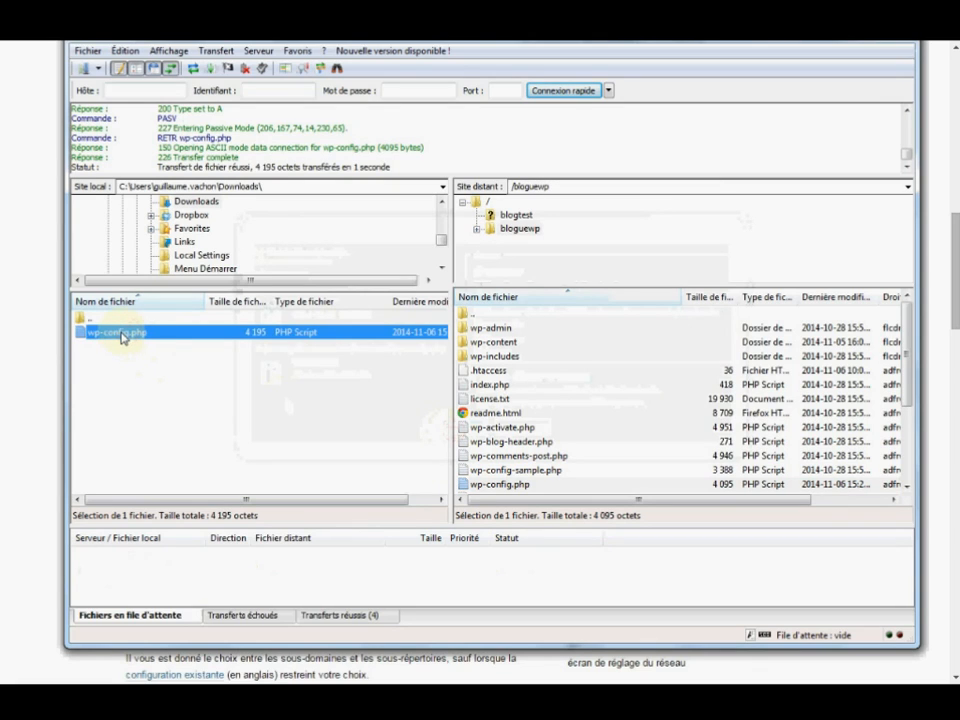
pyautogui.rightClick(122, 336)
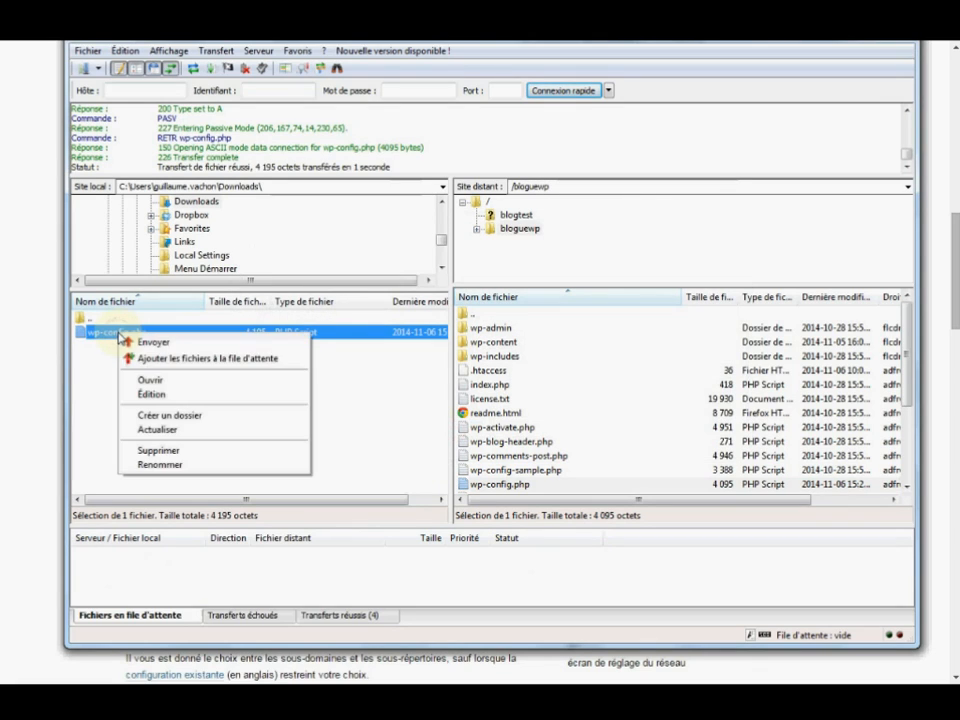
pyautogui.click(146, 396)
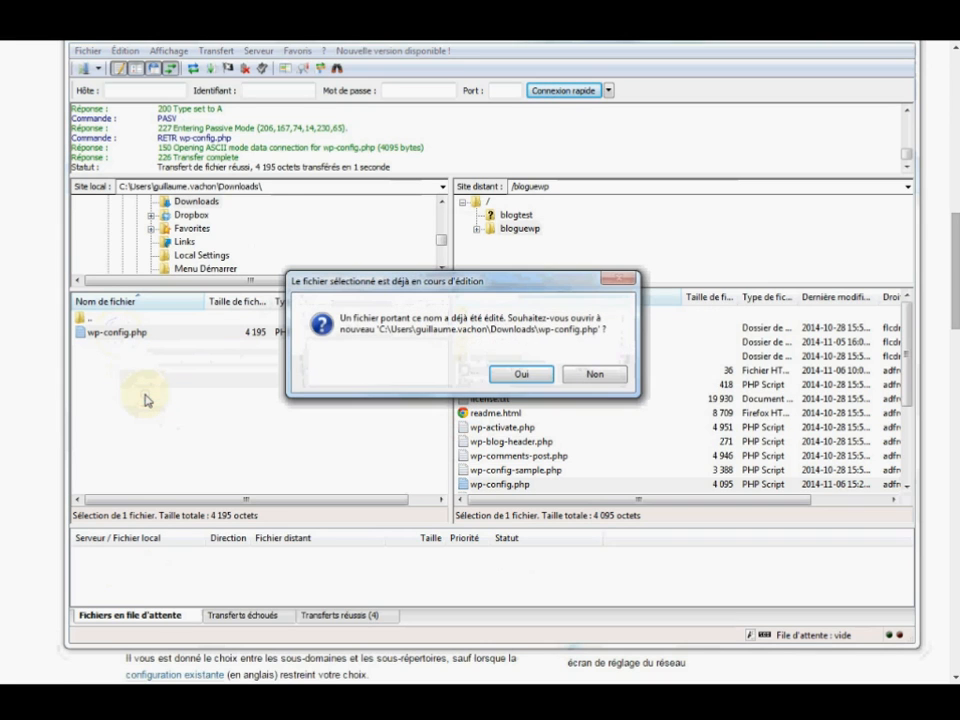
pyautogui.click(524, 377)
pyautogui.click(274, 442)
# Copy the Multisite comment and define('WP_ALLOW_MULTISITE', true); from the Codex guide into wp-config.php, above the "C'est tout, ne touchez pas à ce qui suit" line
pyautogui.scroll(-5, 280, 445)
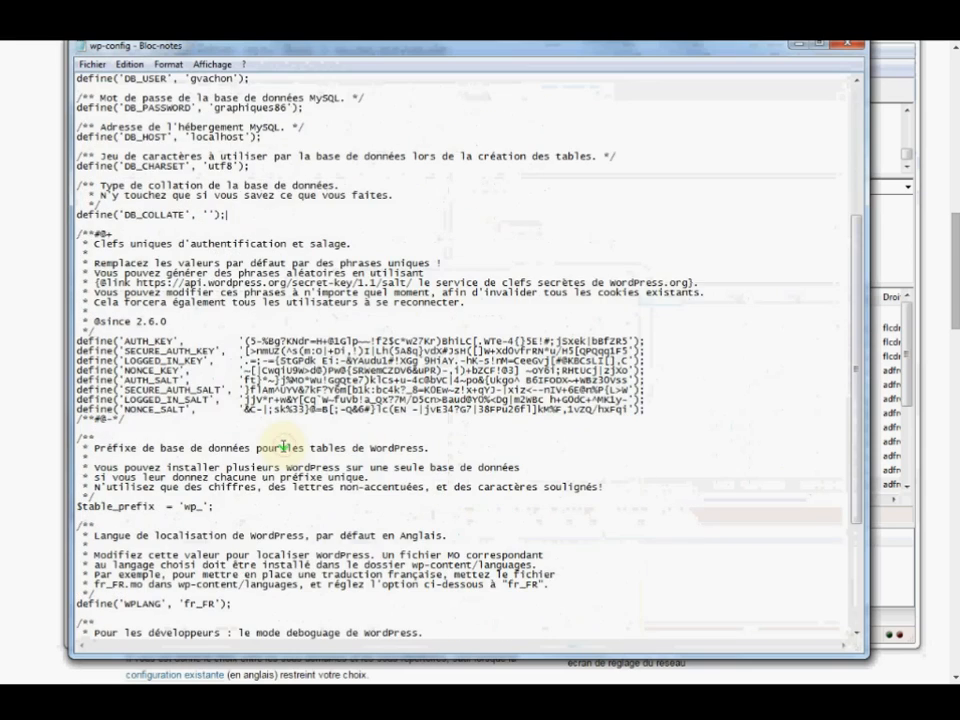
pyautogui.scroll(-6, 284, 447)
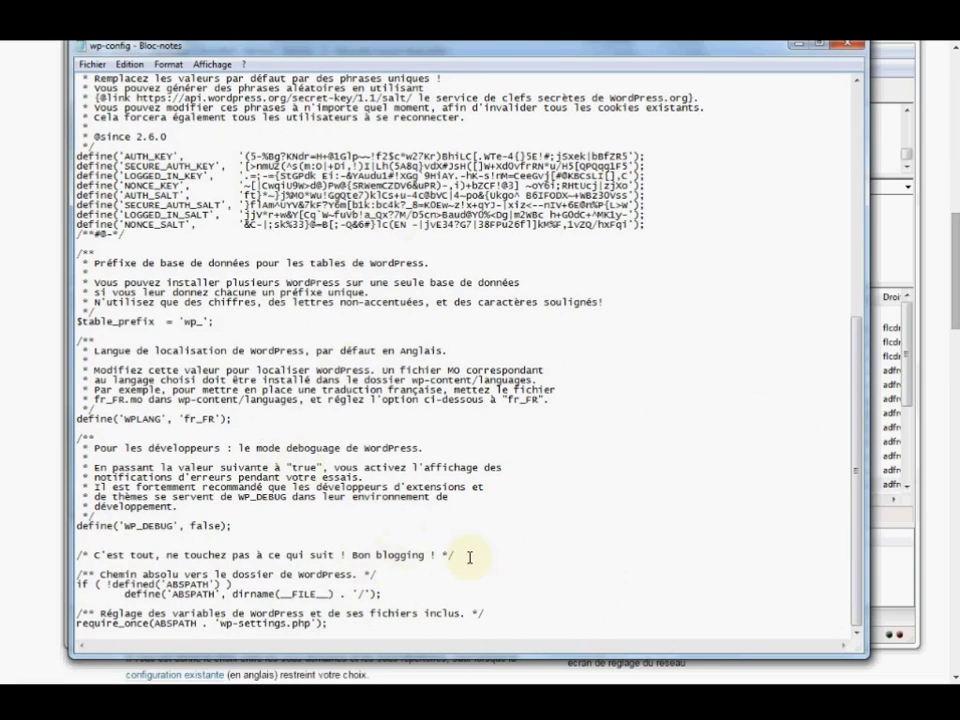
pyautogui.moveTo(469, 557); pyautogui.dragTo(68, 556)
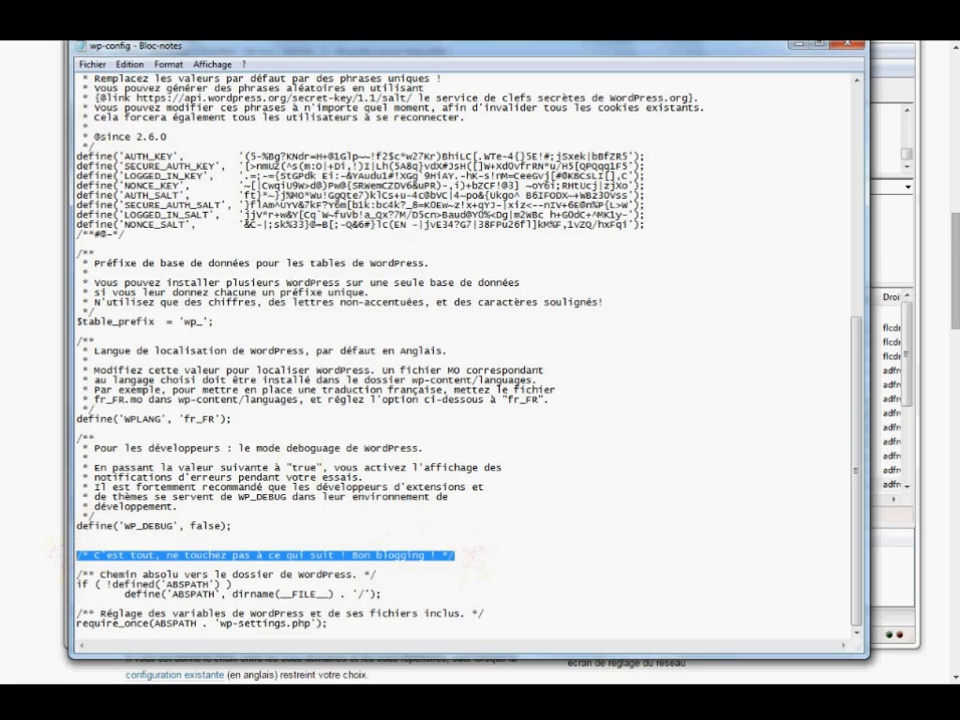
pyautogui.click(260, 28)
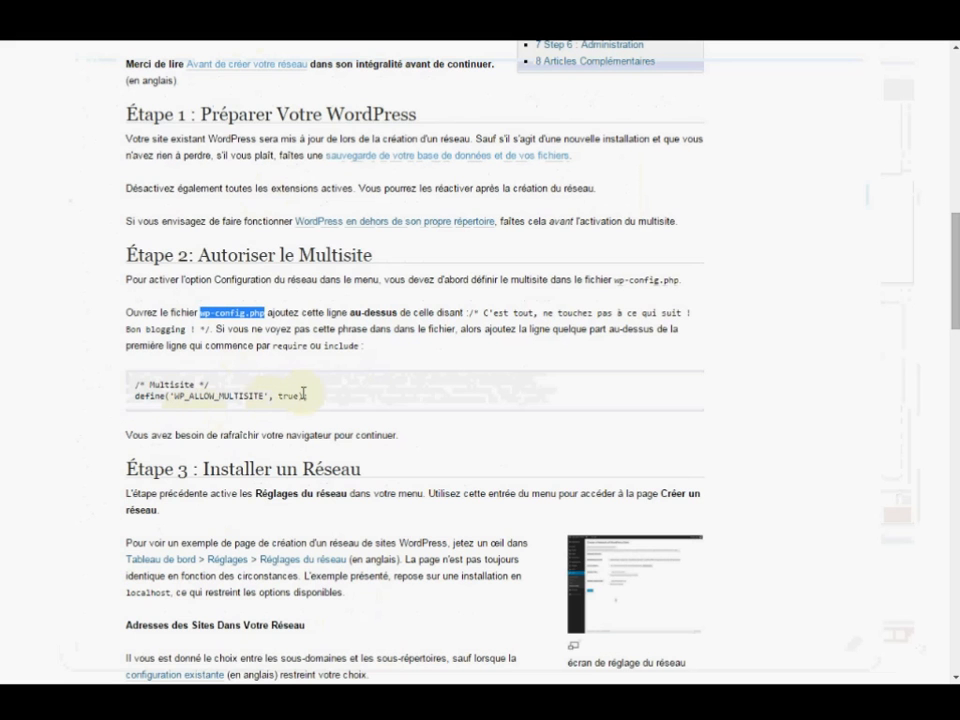
pyautogui.moveTo(320, 400); pyautogui.dragTo(132, 384)
pyautogui.hotkey('ctrl', 'c')
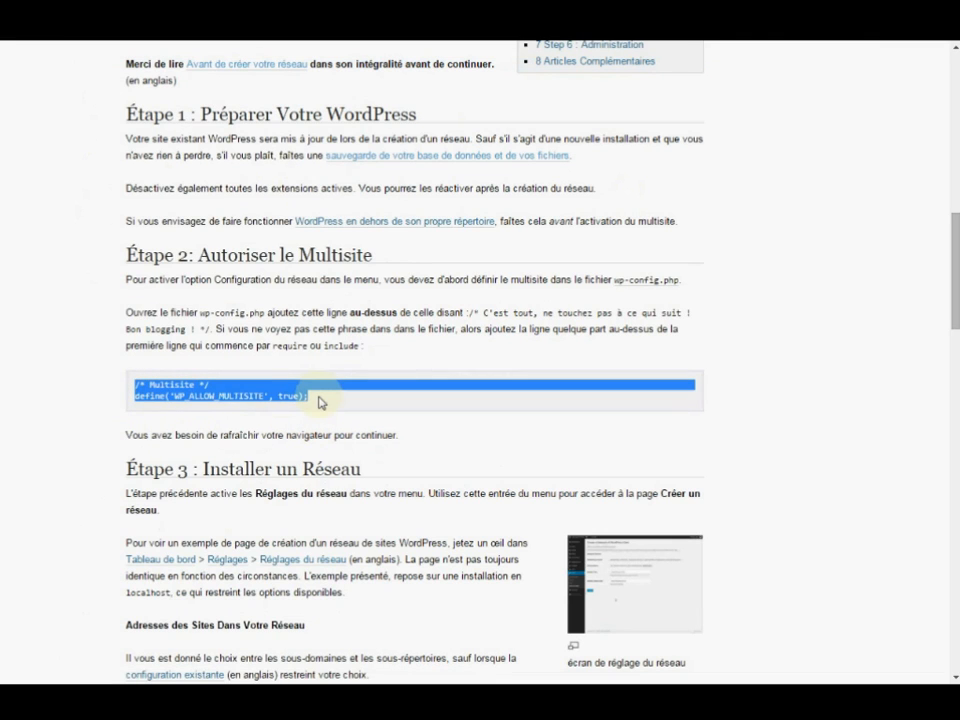
pyautogui.hotkey('alt', 'Tab')
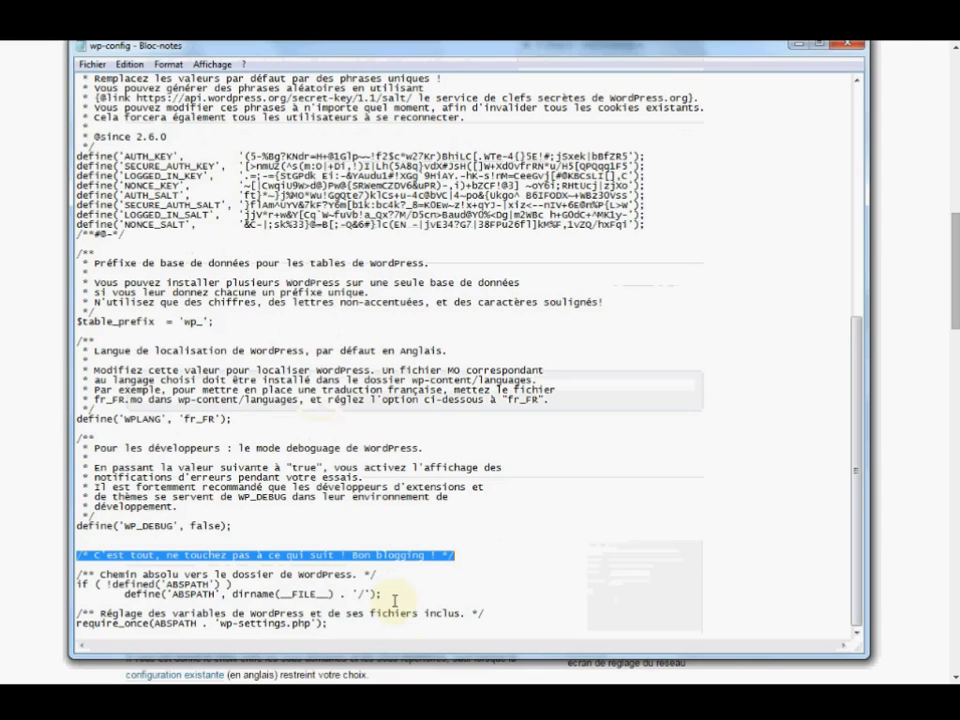
pyautogui.click(240, 526)
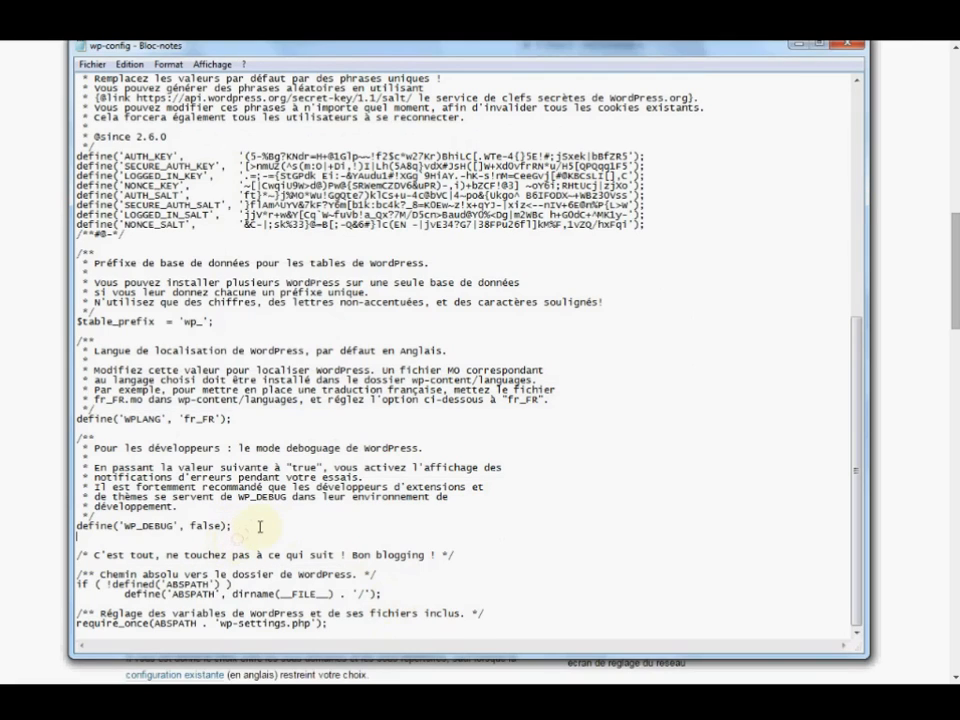
pyautogui.hotkey('ctrl', 'v')
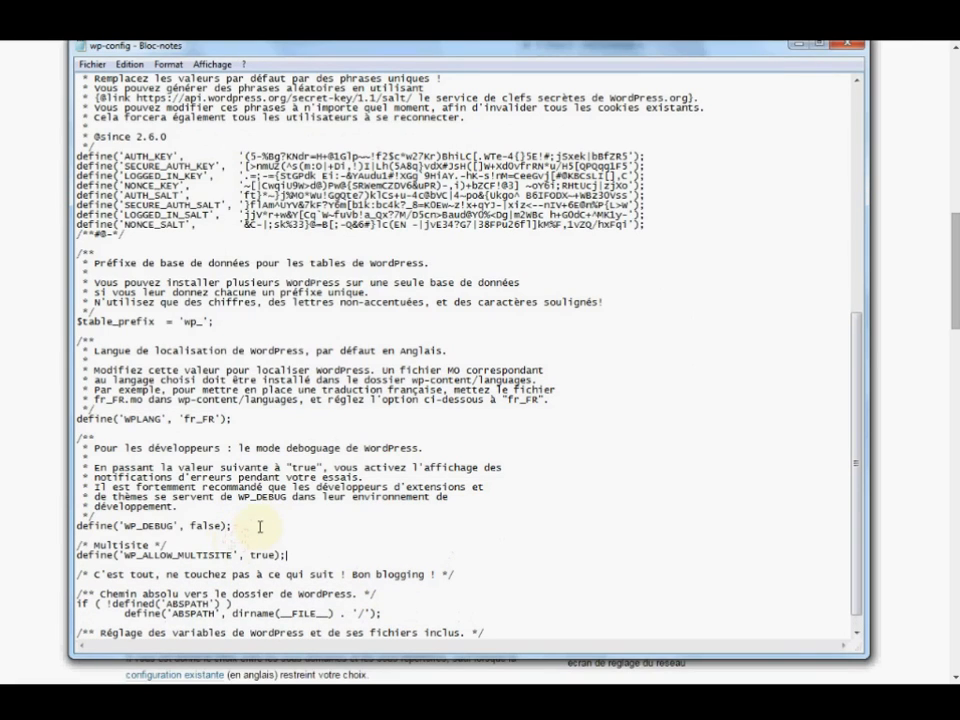
pyautogui.moveTo(458, 575); pyautogui.dragTo(11, 574)
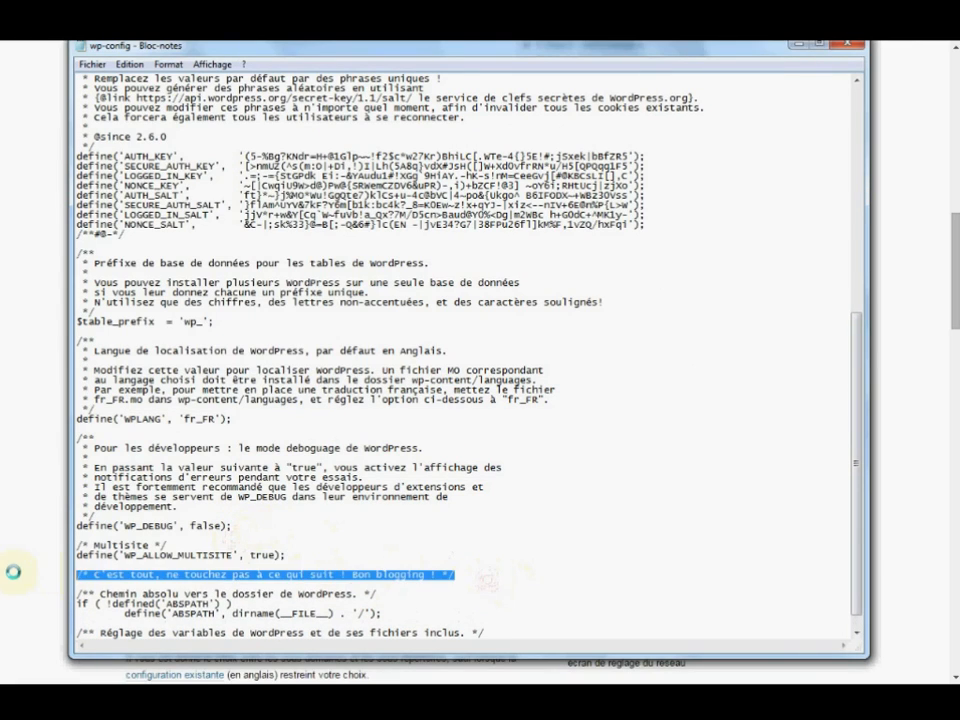
pyautogui.scroll(-1, 292, 572)
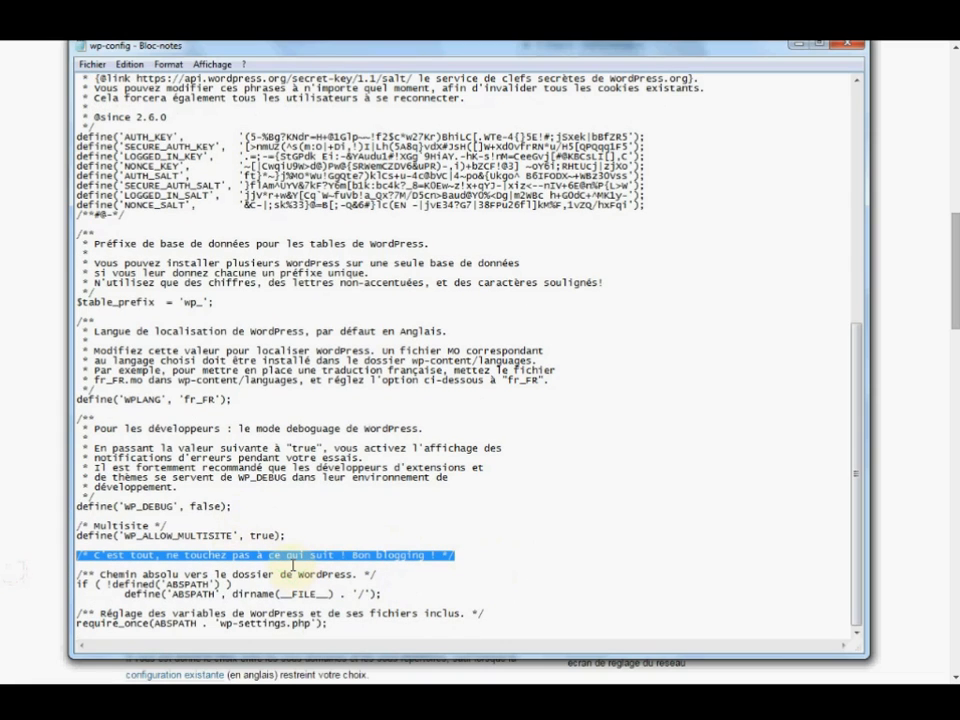
# Save wp-config.php and close Notepad
pyautogui.click(91, 64)
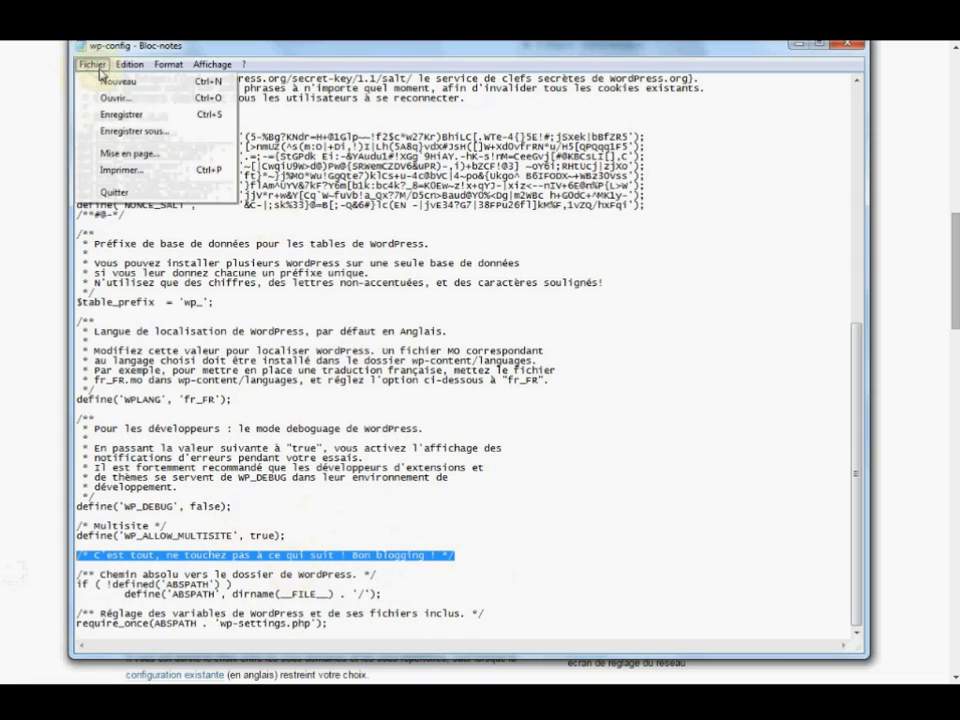
pyautogui.click(145, 119)
pyautogui.click(849, 45)
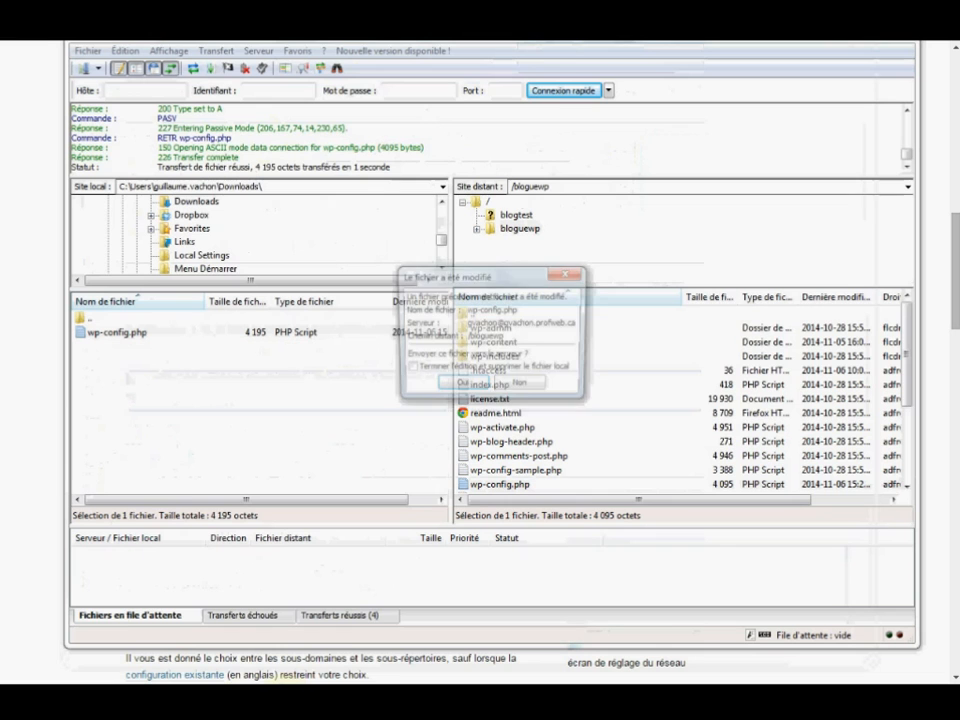
# Upload the edited wp-config.php to the remote bloguewp folder, replacing the server's copy
pyautogui.click(458, 386)
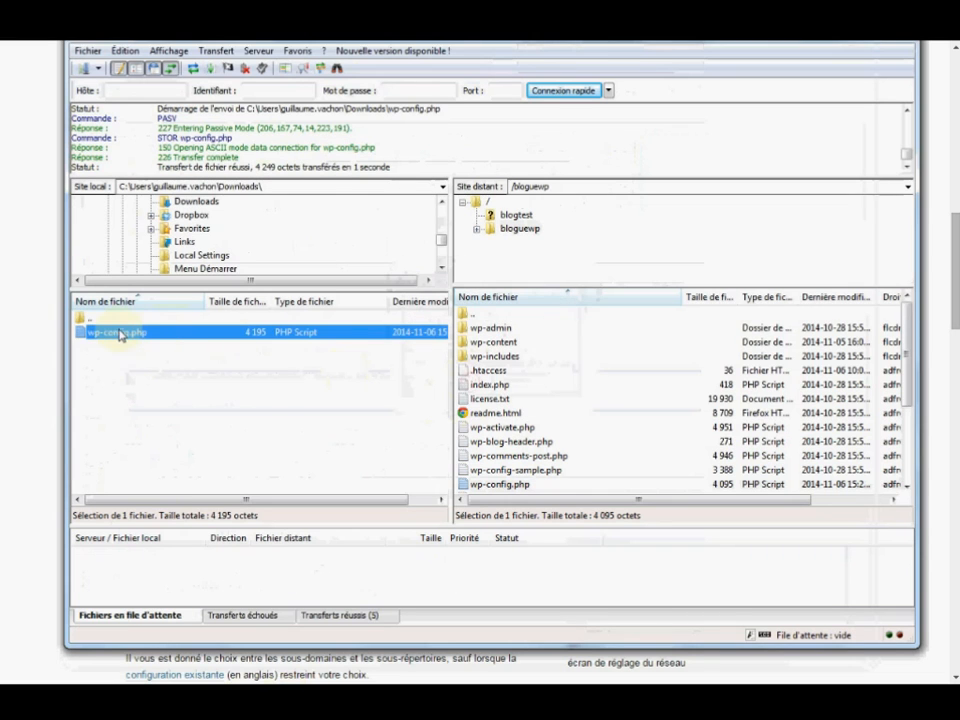
pyautogui.moveTo(118, 335); pyautogui.dragTo(520, 440)
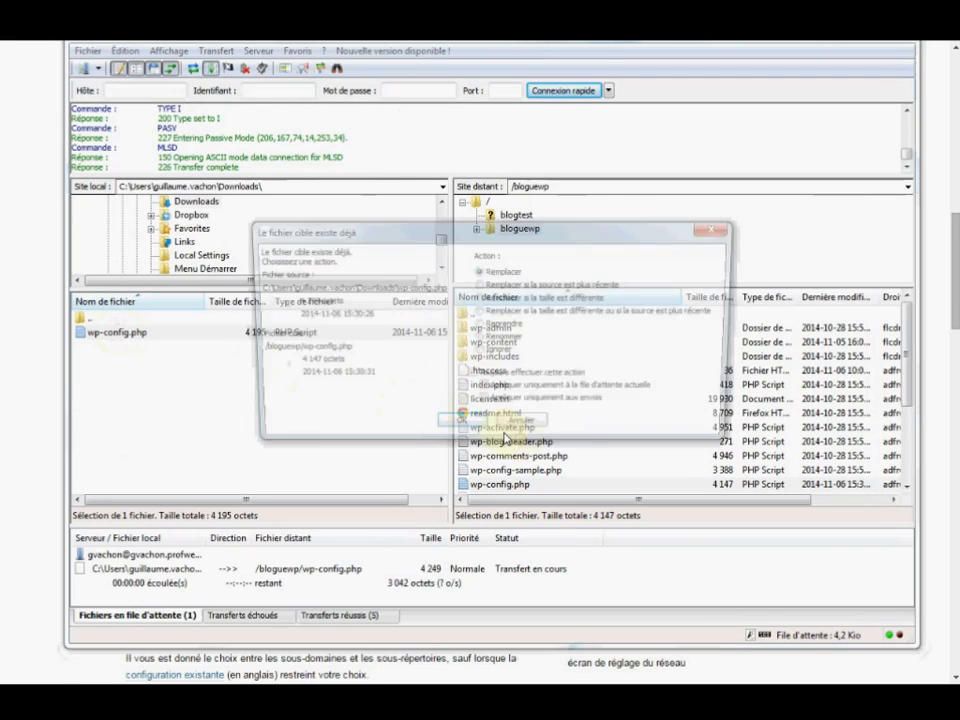
pyautogui.click(460, 430)
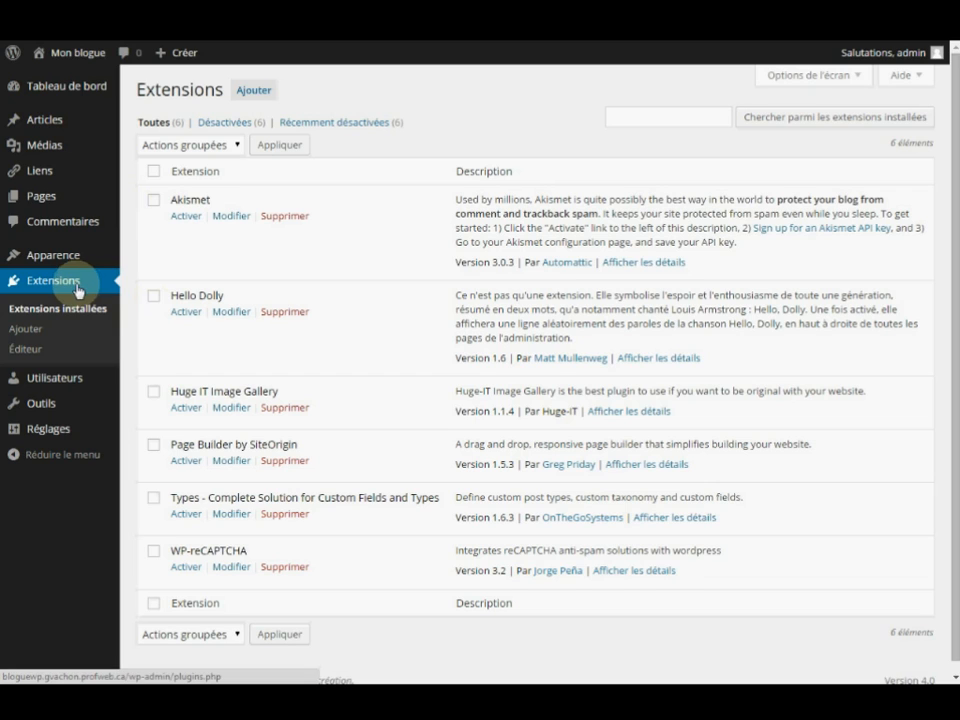
# Switch to the WordPress admin, open the "Création du réseau" page and select the network name
pyautogui.moveTo(64, 410)
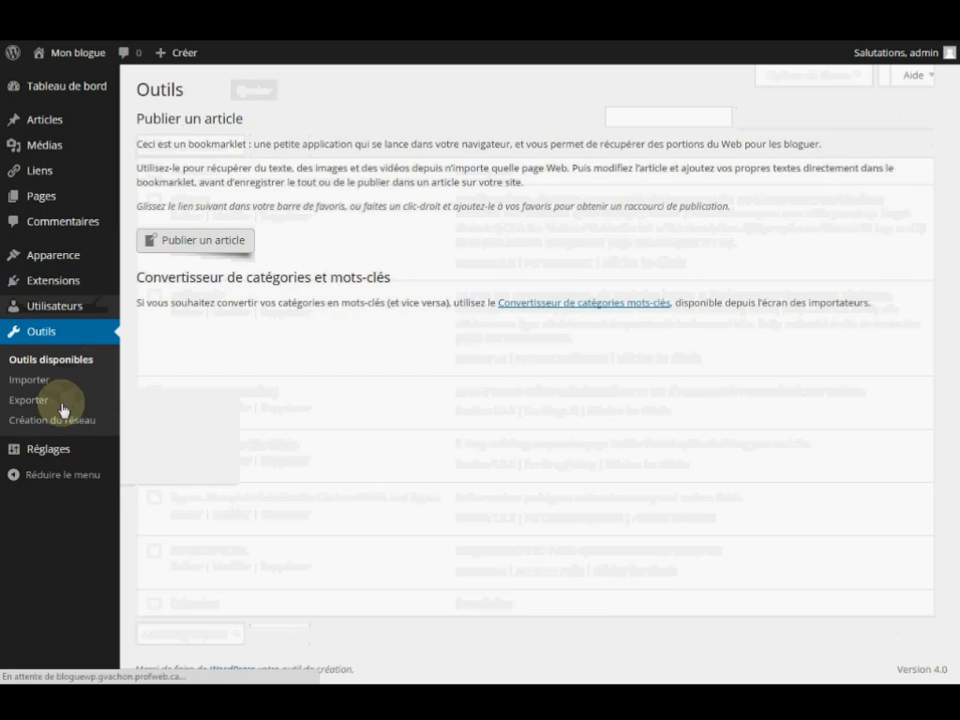
pyautogui.click(62, 425)
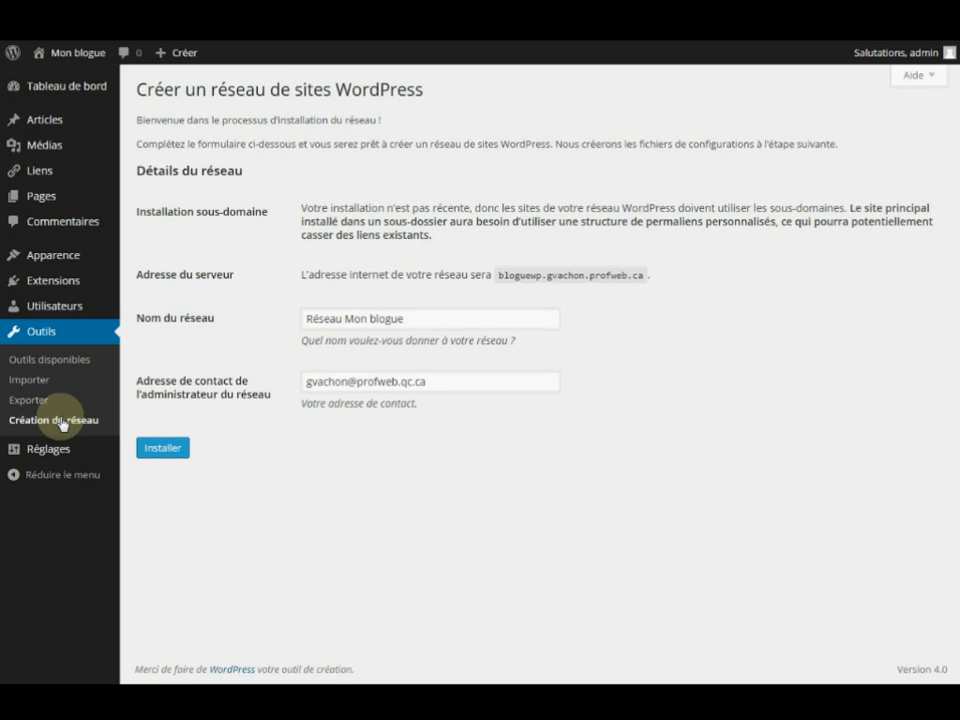
pyautogui.moveTo(424, 321); pyautogui.dragTo(171, 311)
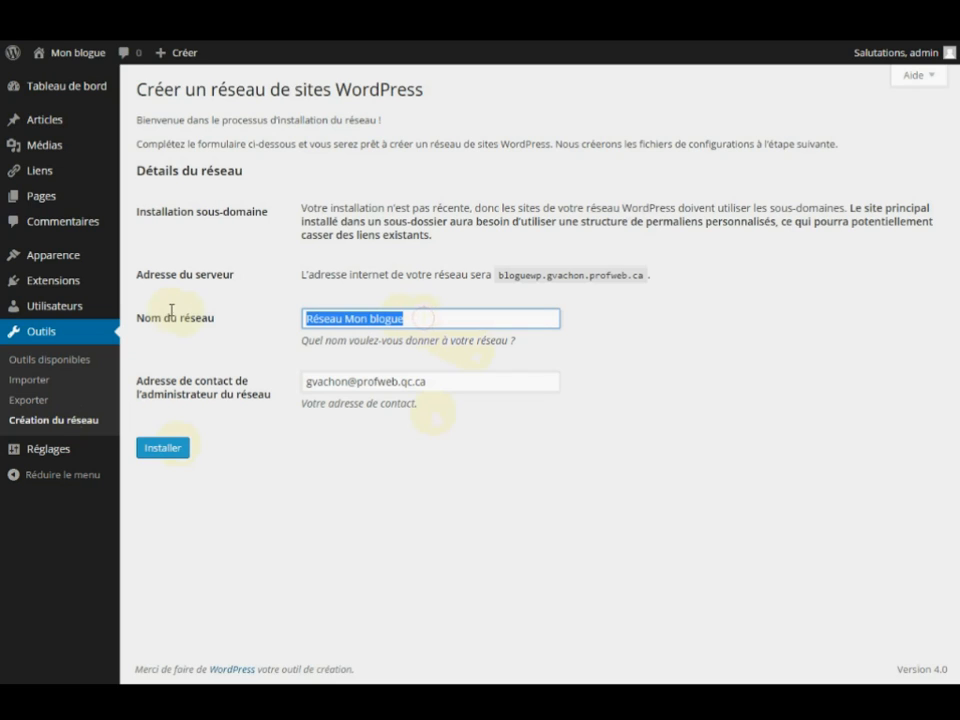
# Name the network "Mon réseau de blogue" and install it
pyautogui.write('Mon rés')
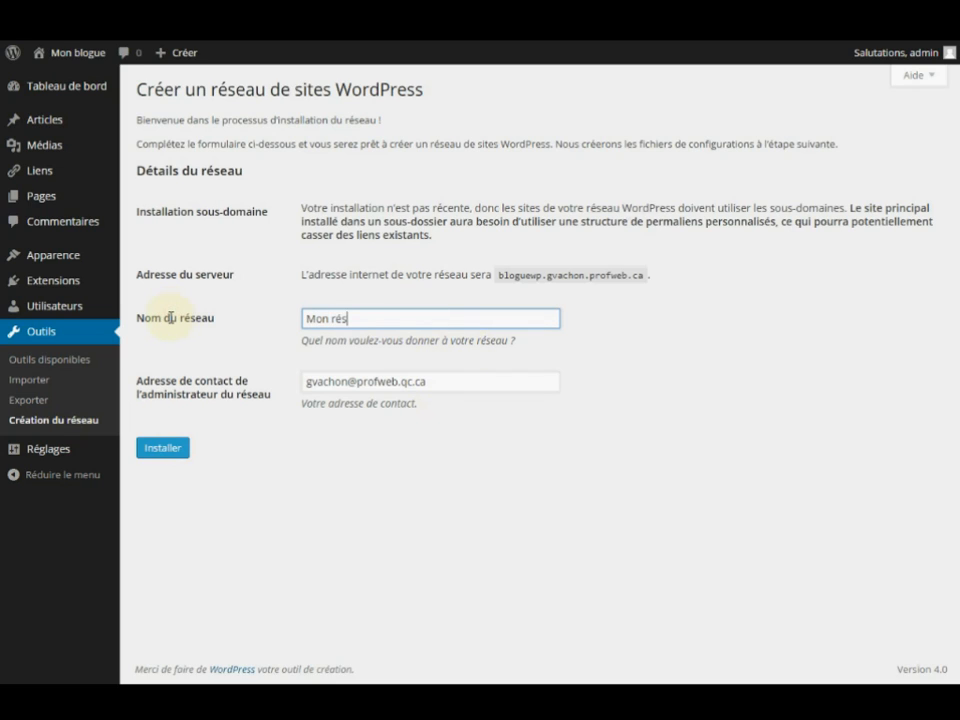
pyautogui.write('eau de blogue')
pyautogui.click(168, 449)
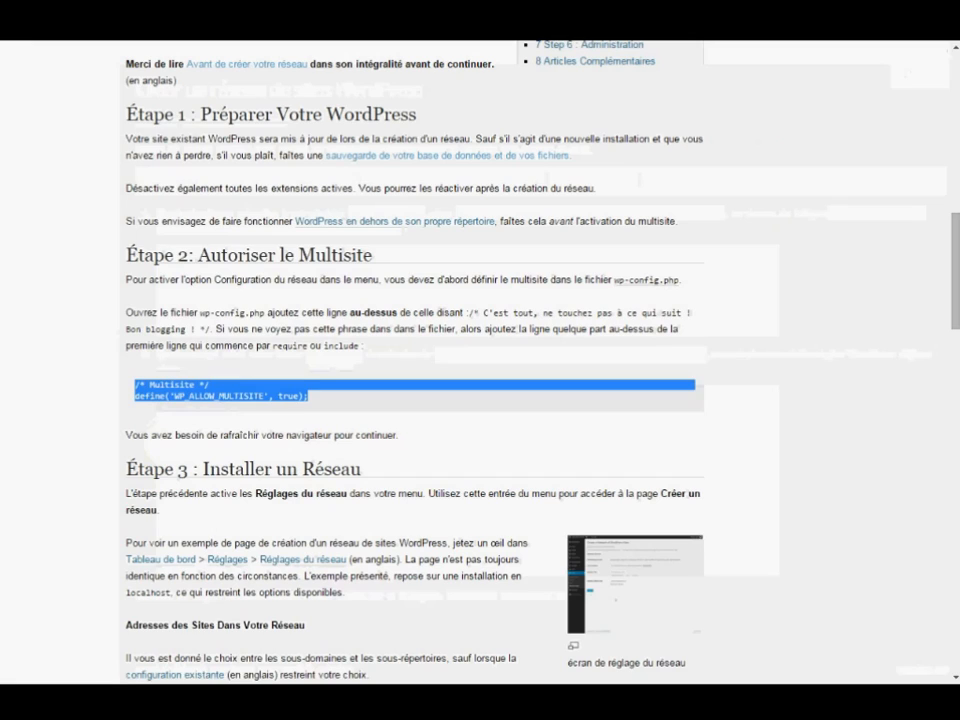
# Switch to the Codex guide and review Étape 4, highlighting the wp-config.php and .htaccess file names in its instructions
pyautogui.scroll(-4, 100, 418)
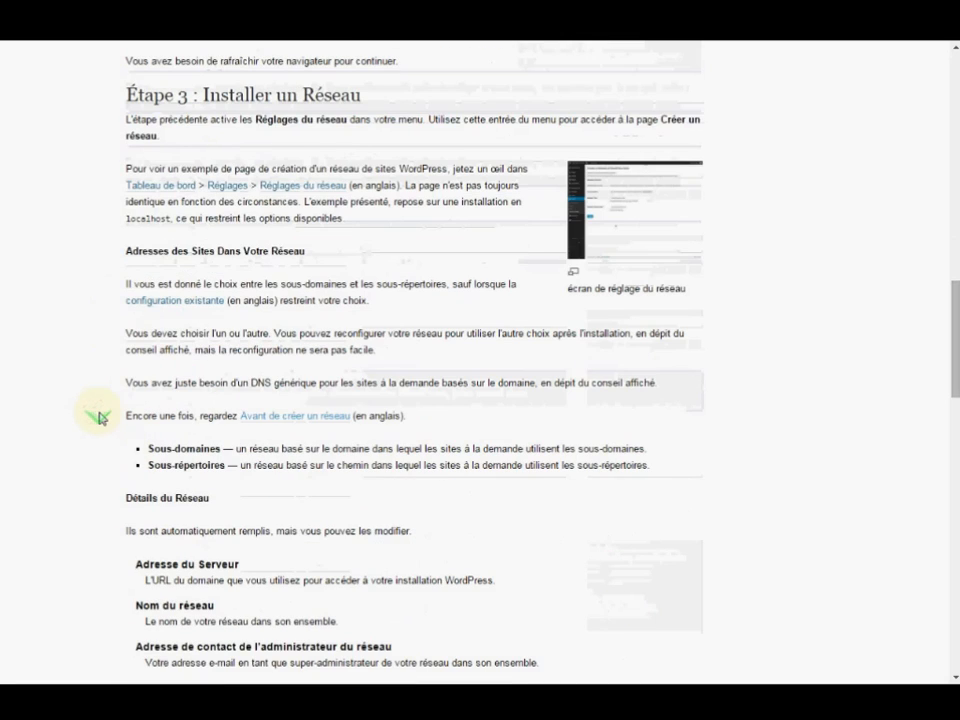
pyautogui.scroll(-8, 100, 418)
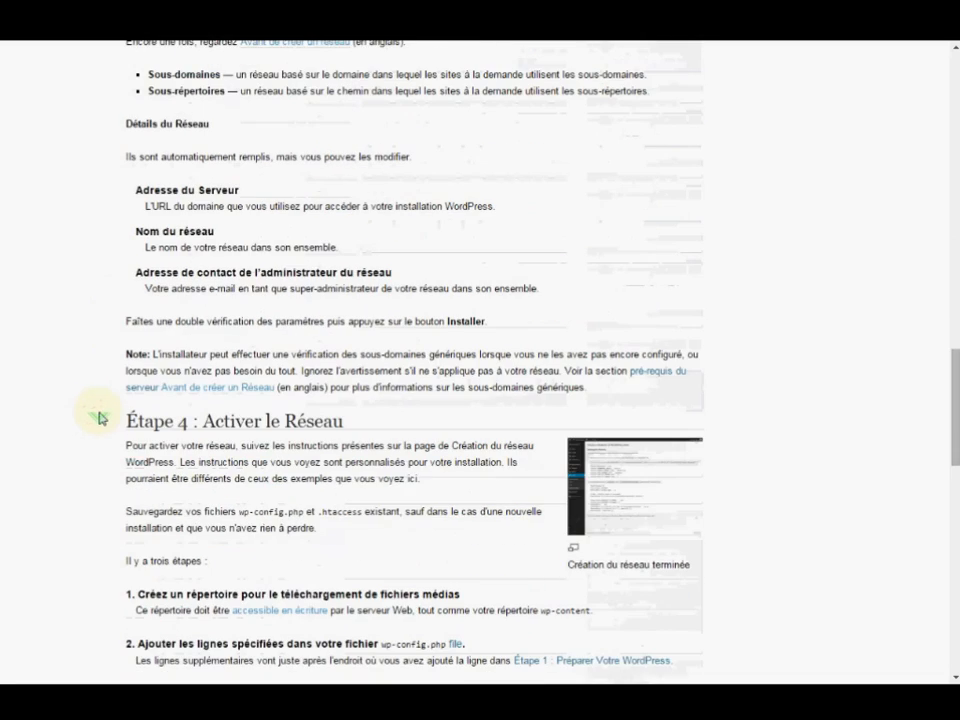
pyautogui.scroll(-1, 100, 418)
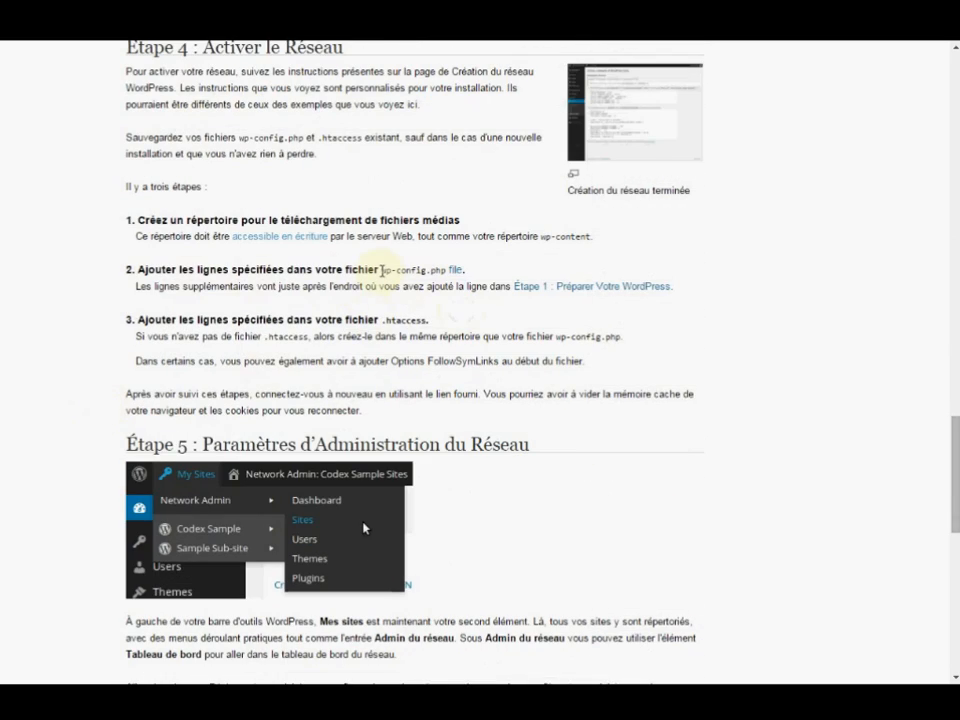
pyautogui.moveTo(381, 270); pyautogui.dragTo(446, 271)
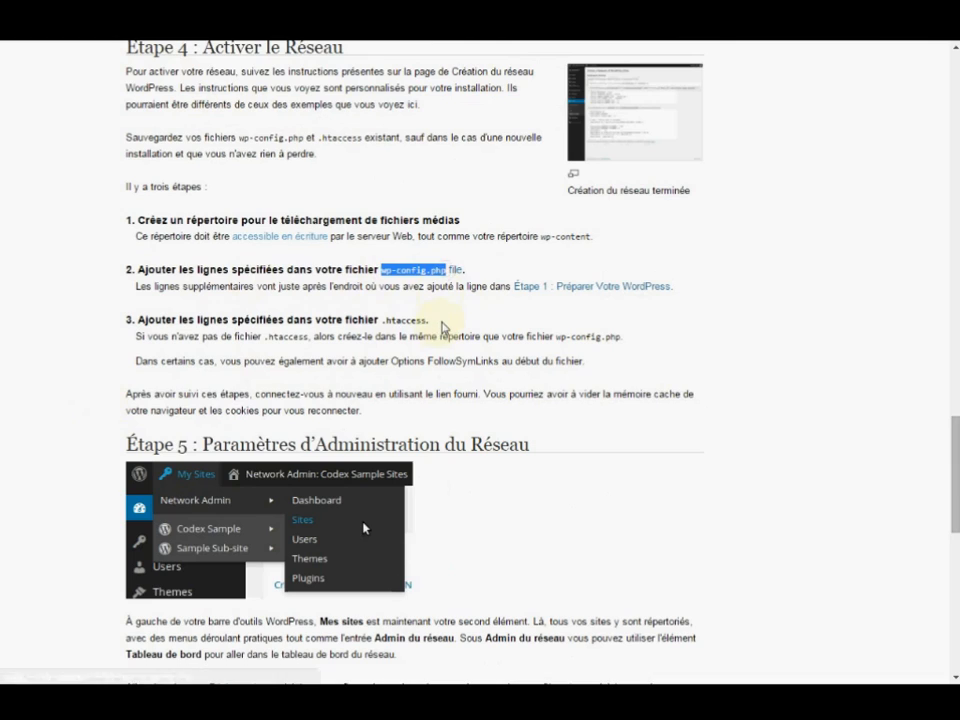
pyautogui.moveTo(382, 320); pyautogui.dragTo(430, 321)
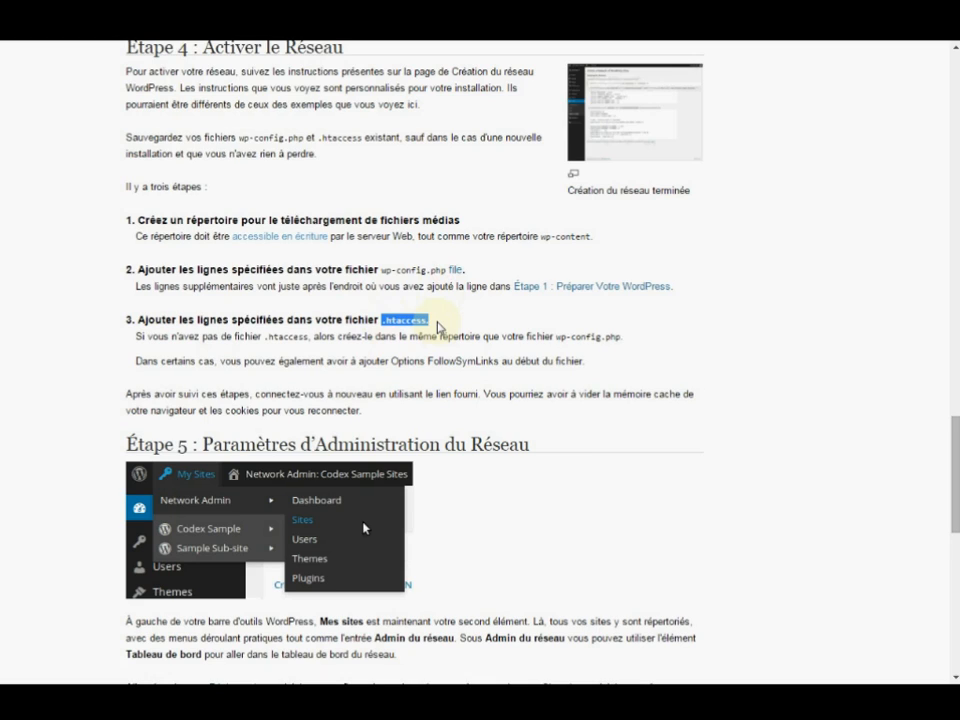
# Switch to the FTP client, check the option that forces display of hidden files, and select .htaccess in the remote bloguewp folder
pyautogui.click(300, 690)
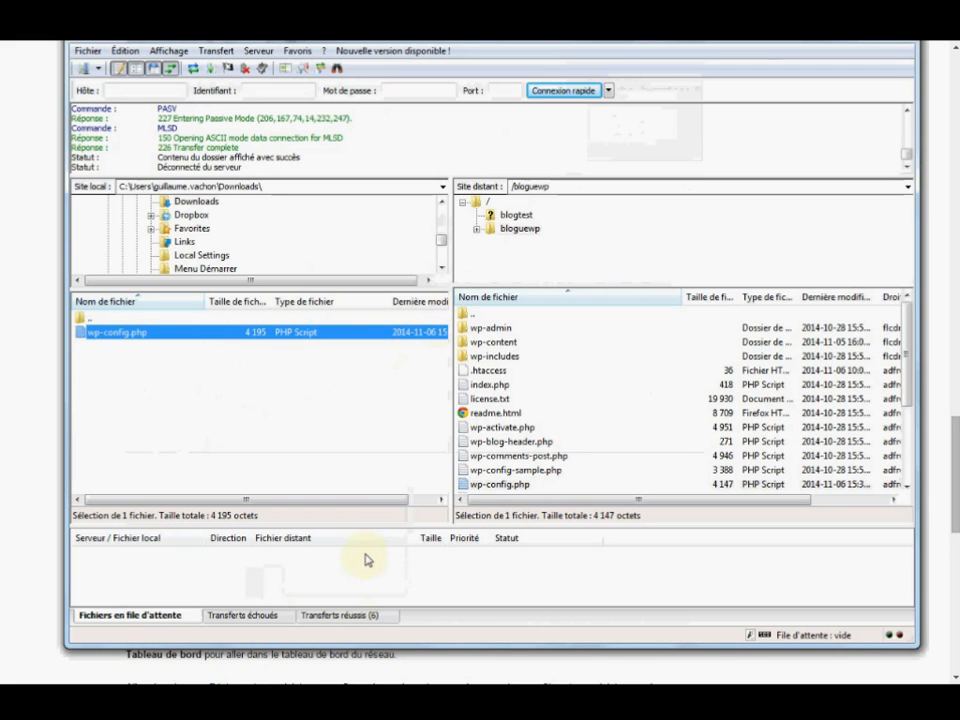
pyautogui.click(257, 53)
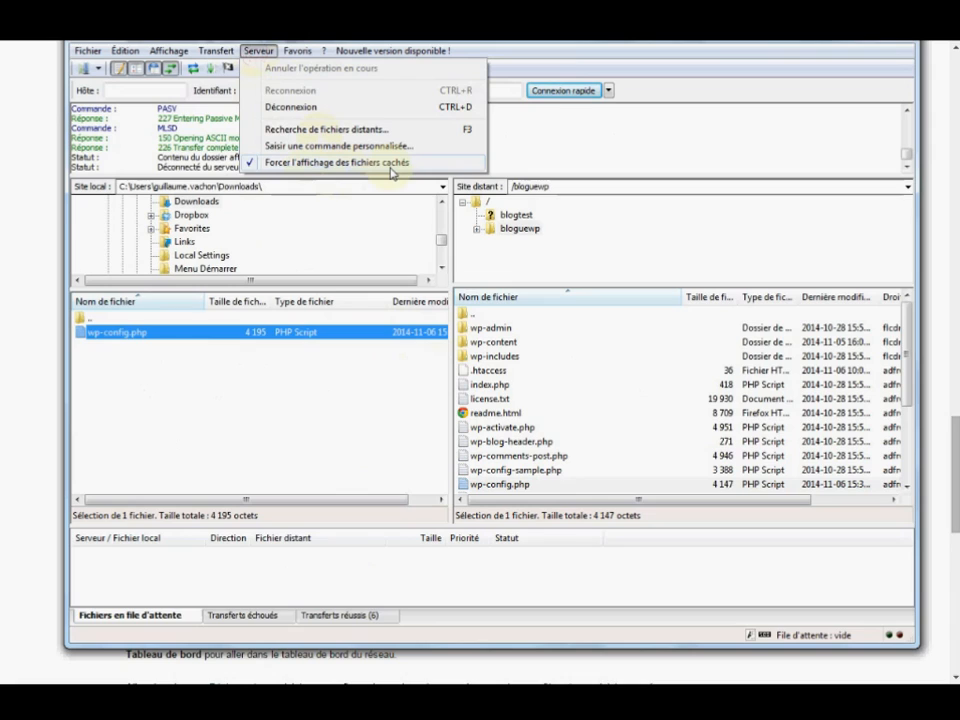
pyautogui.click(493, 370)
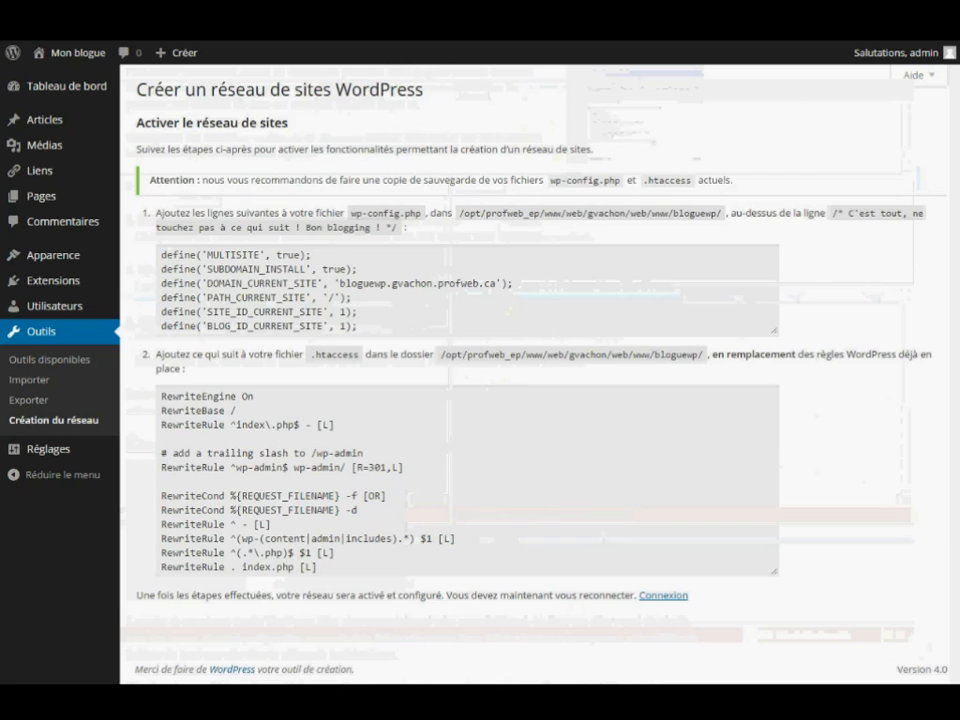
# Switch to the WordPress admin, set the permalink structure to "Date et titre" and save the changes
pyautogui.moveTo(36, 446)
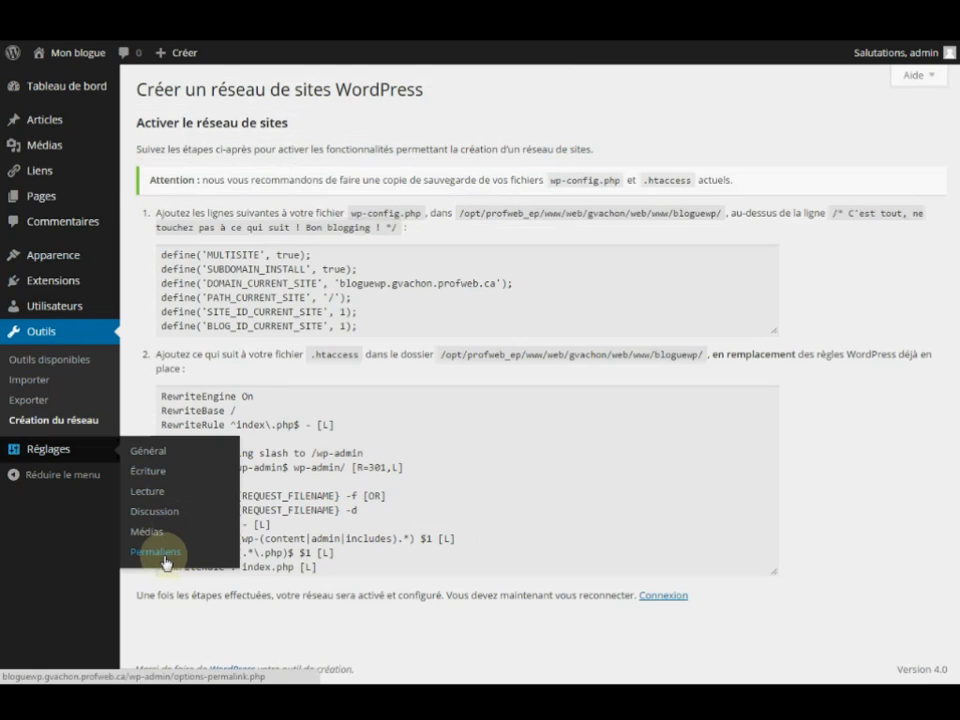
pyautogui.click(176, 560)
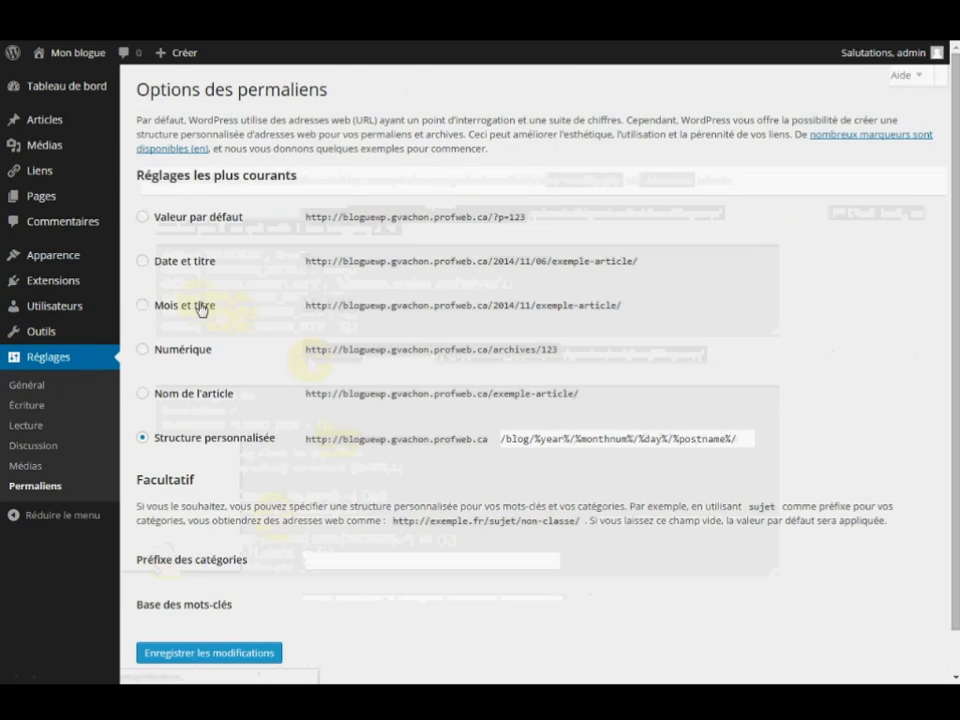
pyautogui.click(143, 262)
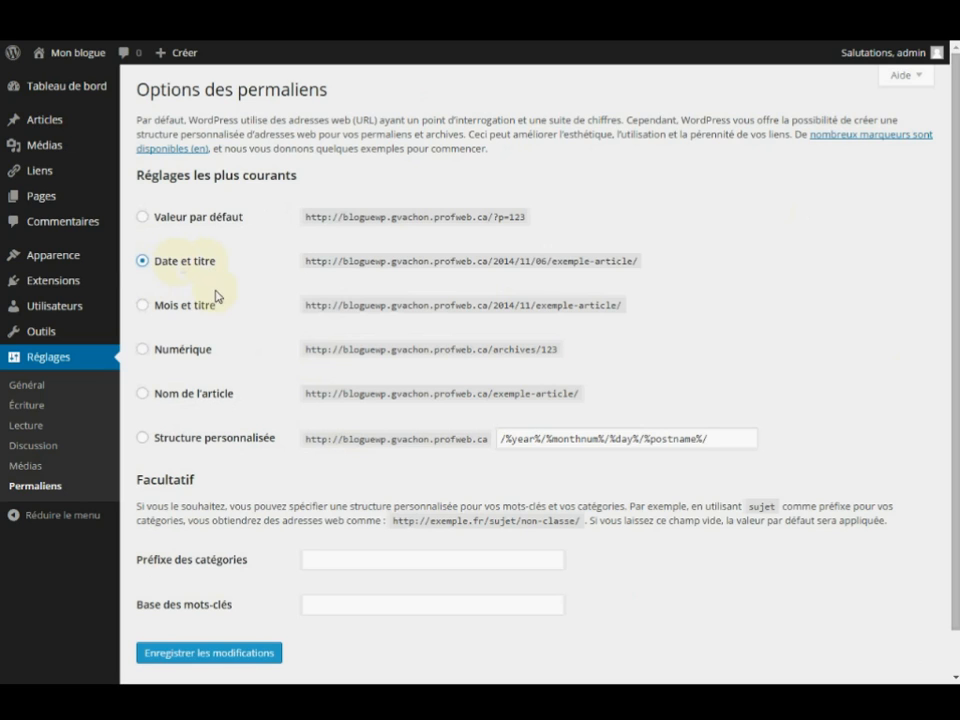
pyautogui.click(227, 657)
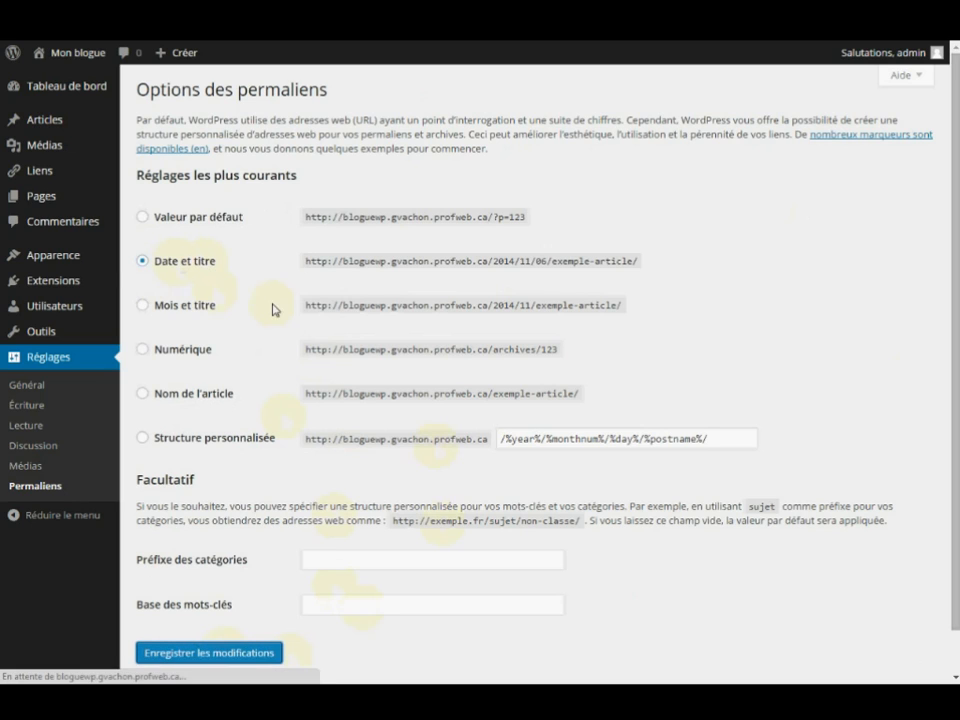
# Set the permalink structure to "Valeur par défaut" and save the changes
pyautogui.click(143, 252)
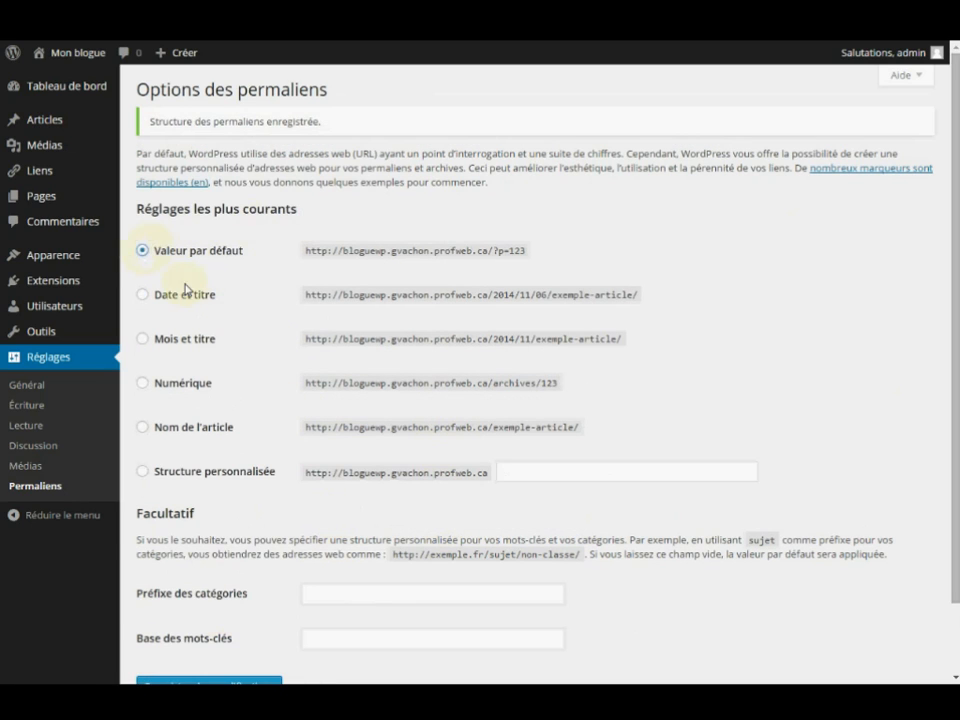
pyautogui.scroll(-1, 190, 290)
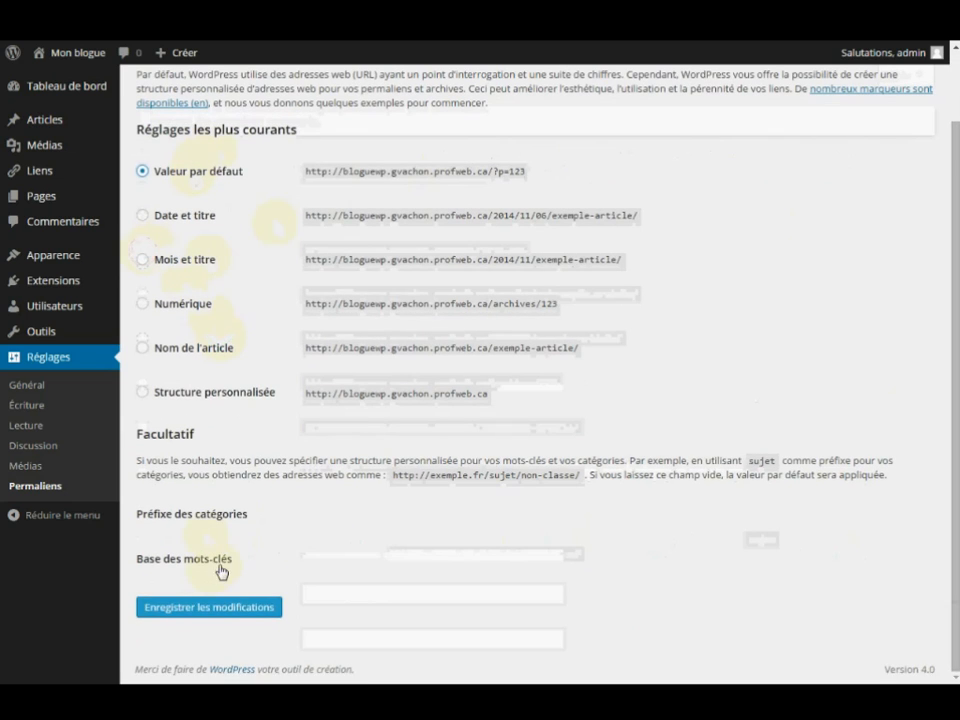
pyautogui.click(214, 610)
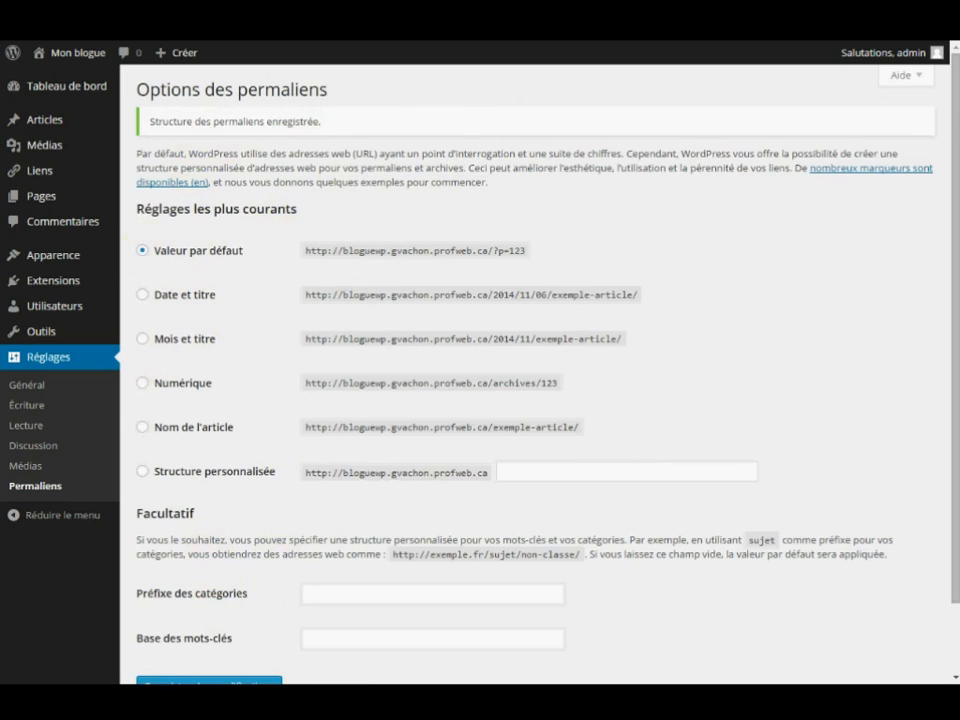
# Switch to the FTP client and download .htaccess from the remote bloguewp folder into the local Downloads folder
pyautogui.hotkey('alt', 'Tab')
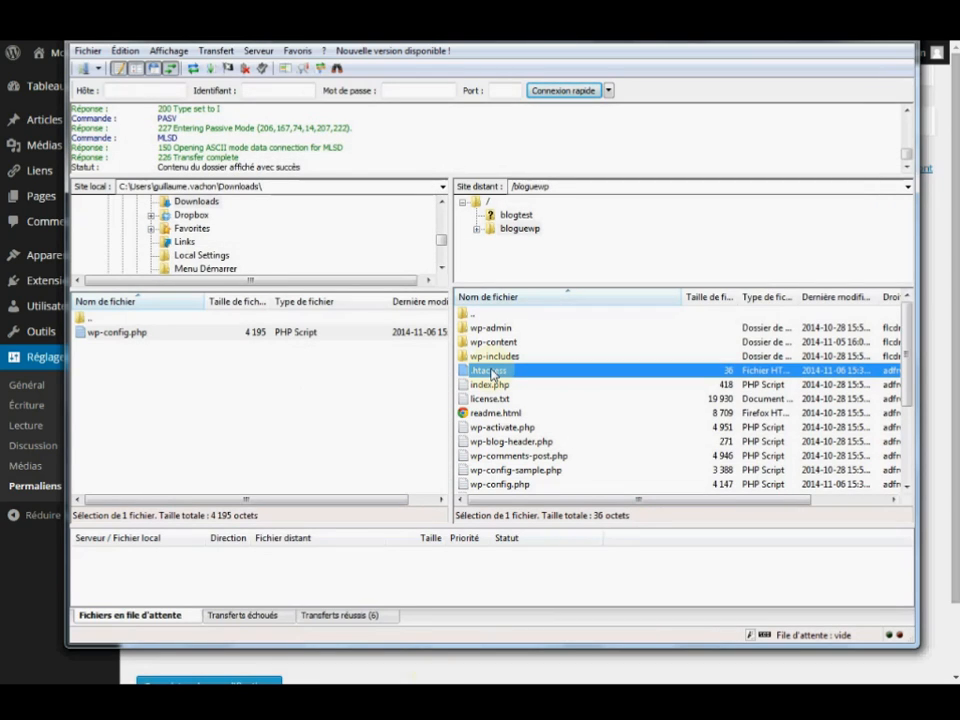
pyautogui.moveTo(482, 369); pyautogui.dragTo(229, 390)
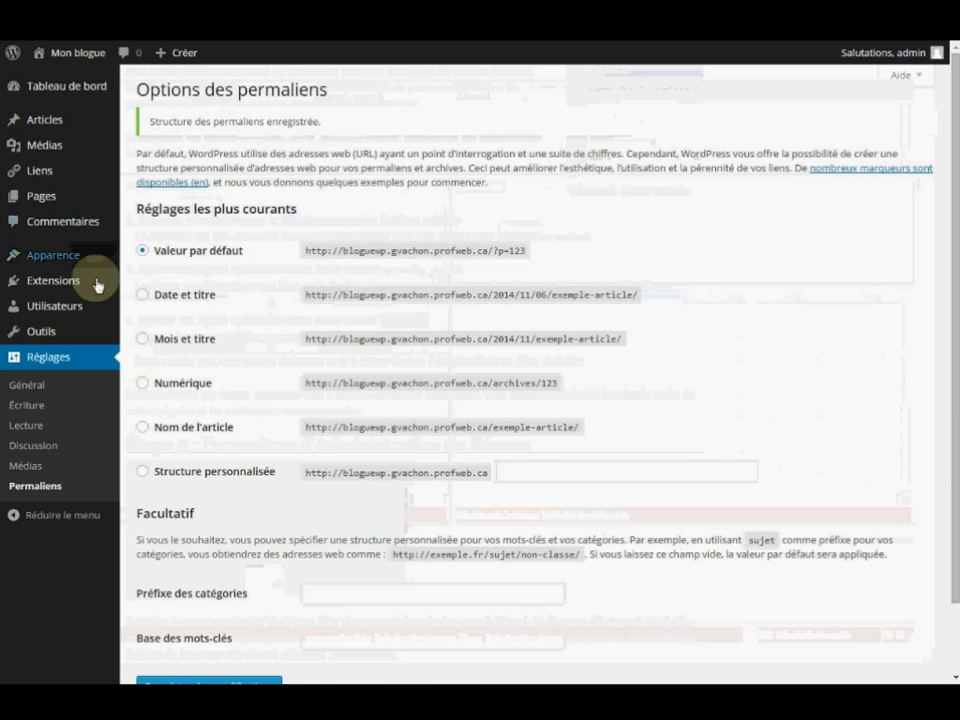
# Switch to the WordPress admin, open the "Création du réseau" page and copy all the define lines meant for wp-config.php
pyautogui.moveTo(75, 340)
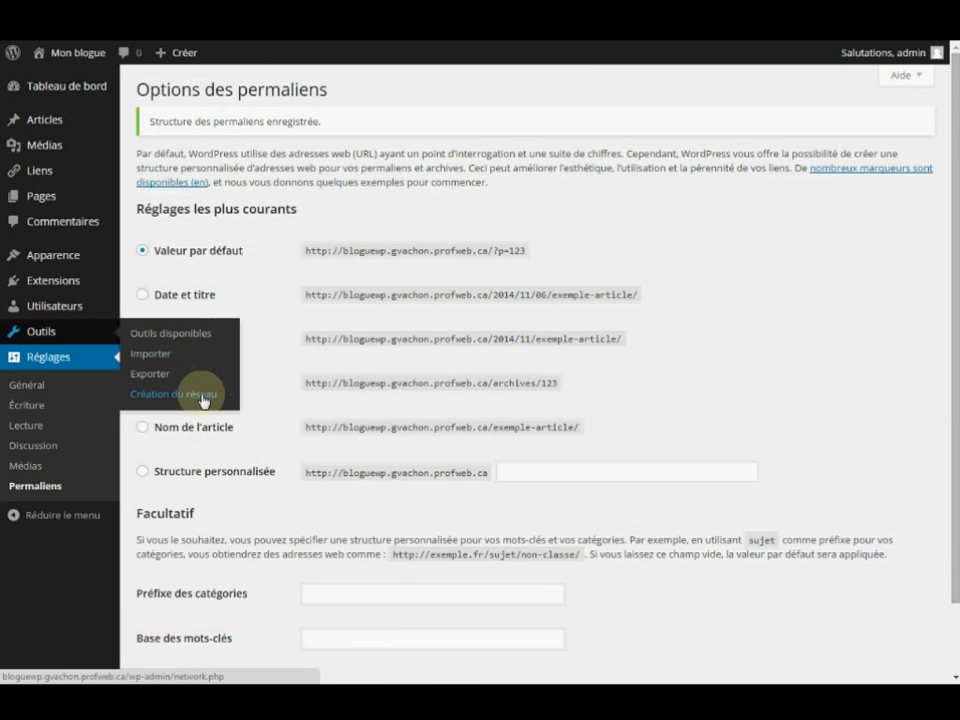
pyautogui.click(196, 395)
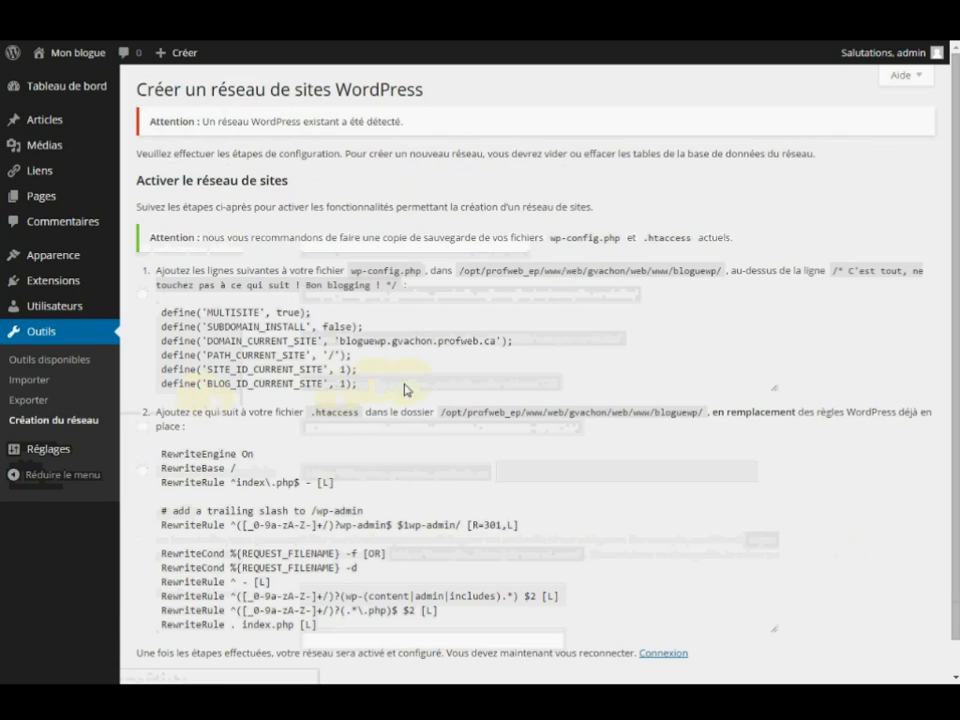
pyautogui.moveTo(384, 385); pyautogui.dragTo(148, 308)
pyautogui.hotkey('ctrl', 'c')
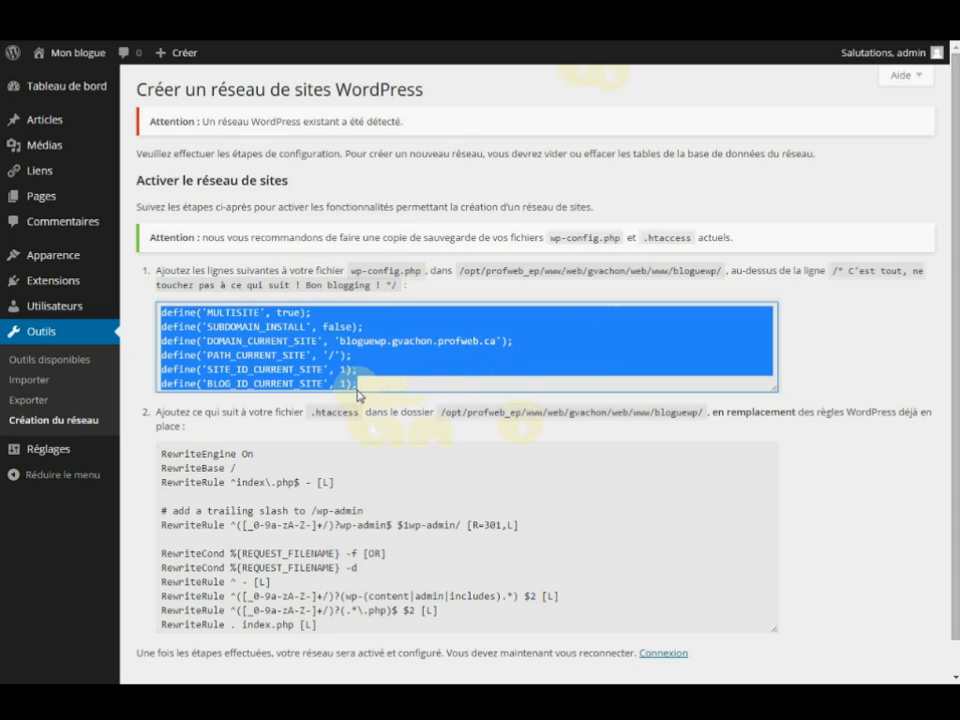
# Edit the local wp-config.php from the FTP client, pasting the define lines below WP_ALLOW_MULTISITE and above the "C'est tout, ne touchez pas à ce qui suit" line
pyautogui.hotkey('alt', 'Tab')
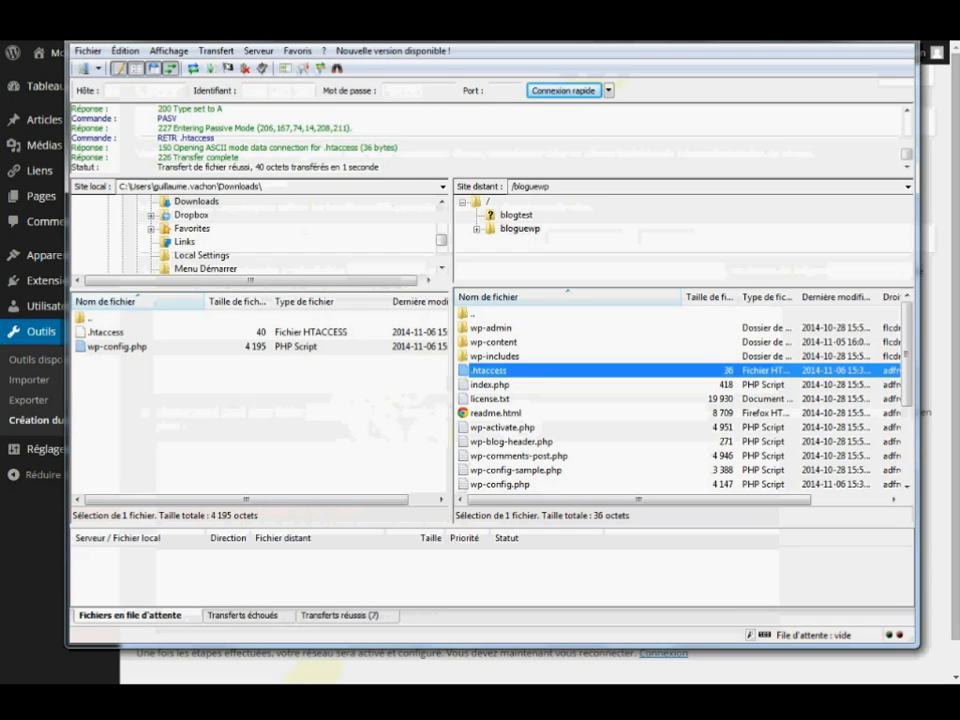
pyautogui.rightClick(106, 347)
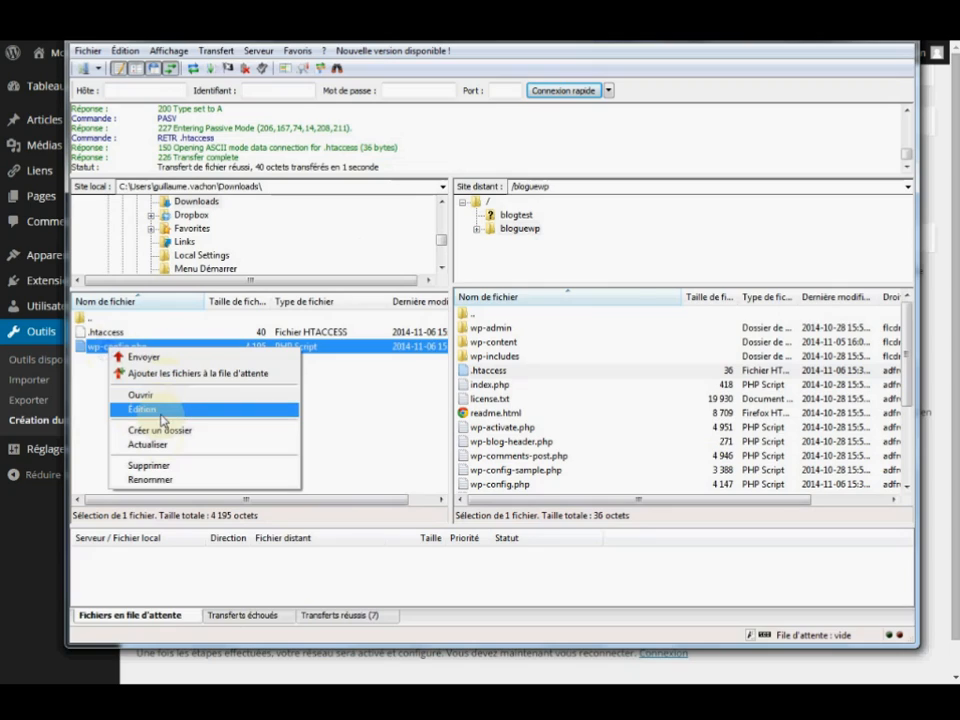
pyautogui.click(143, 409)
pyautogui.click(518, 375)
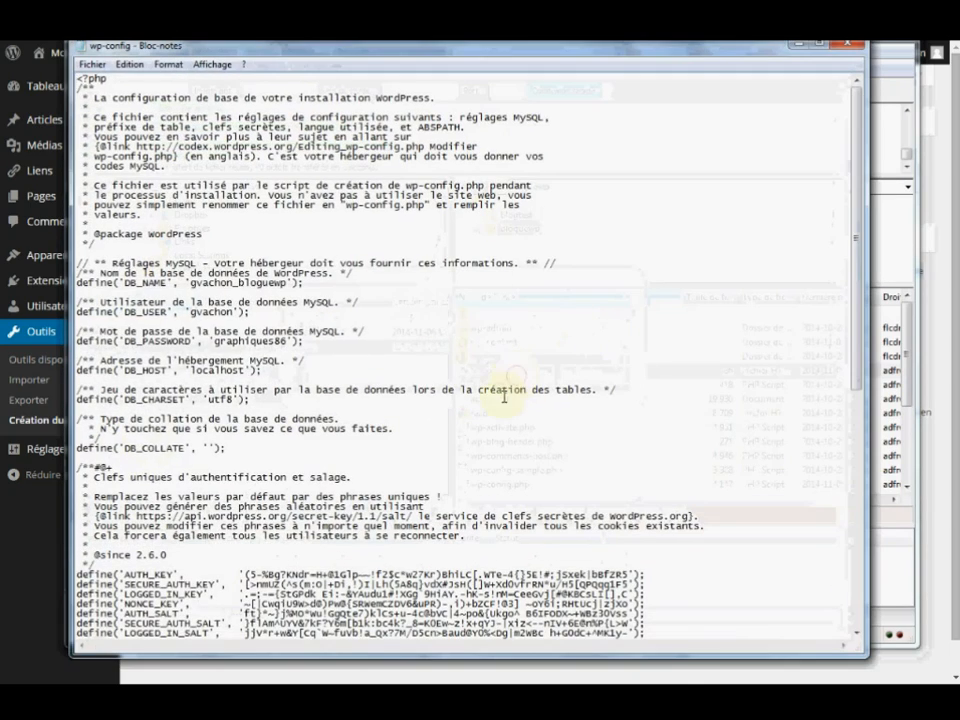
pyautogui.scroll(-14, 383, 465)
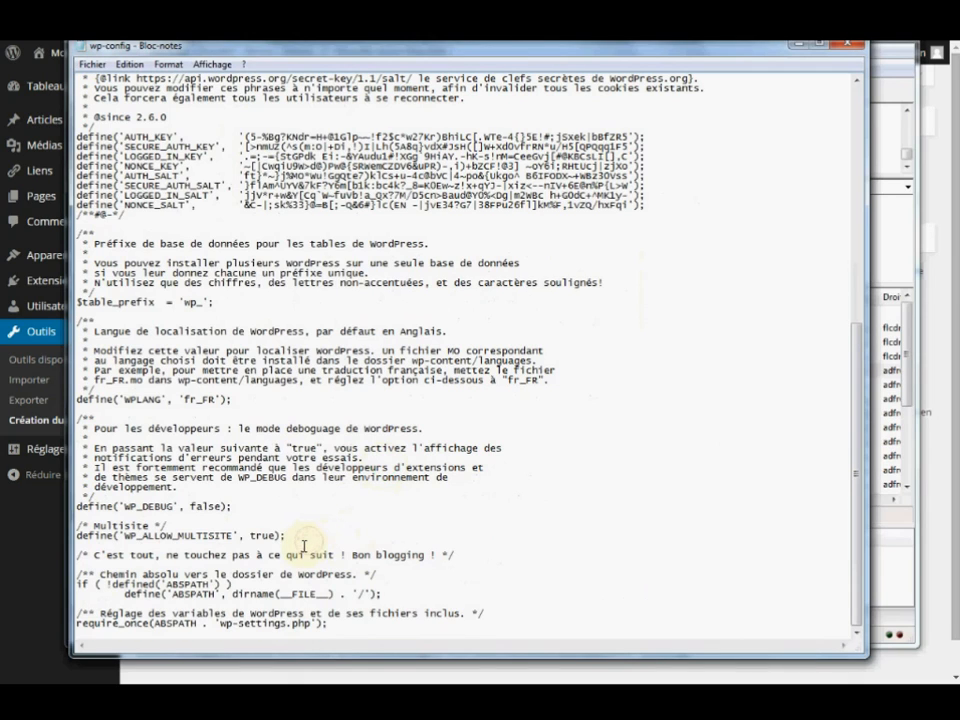
pyautogui.press('Return')
pyautogui.press('Return')
pyautogui.hotkey('ctrl', 'v')
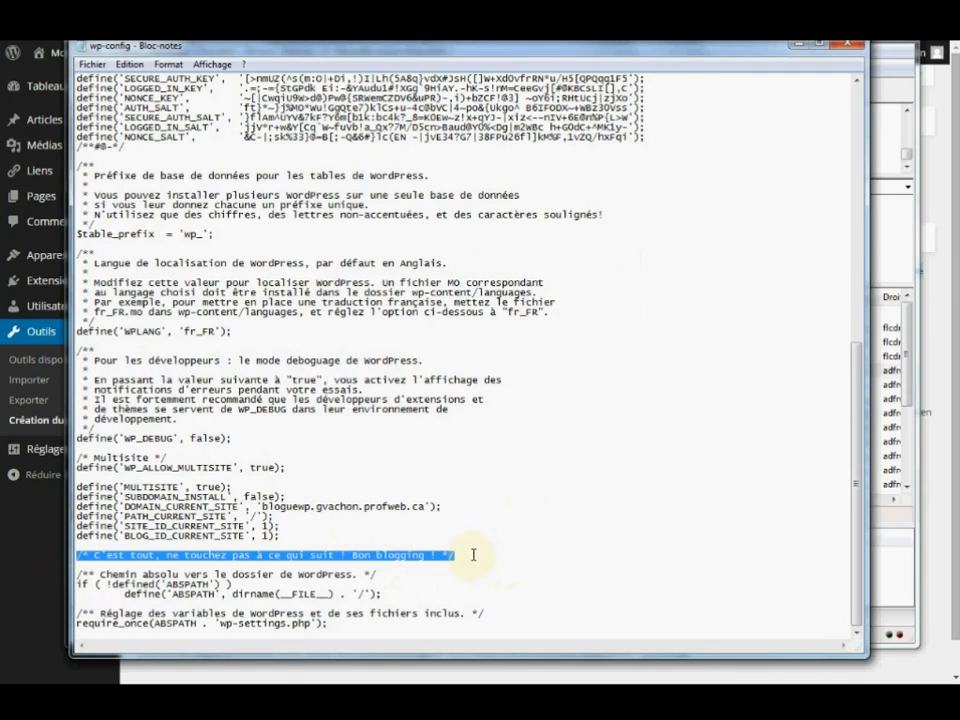
pyautogui.click(473, 554)
pyautogui.moveTo(489, 553); pyautogui.dragTo(20, 549)
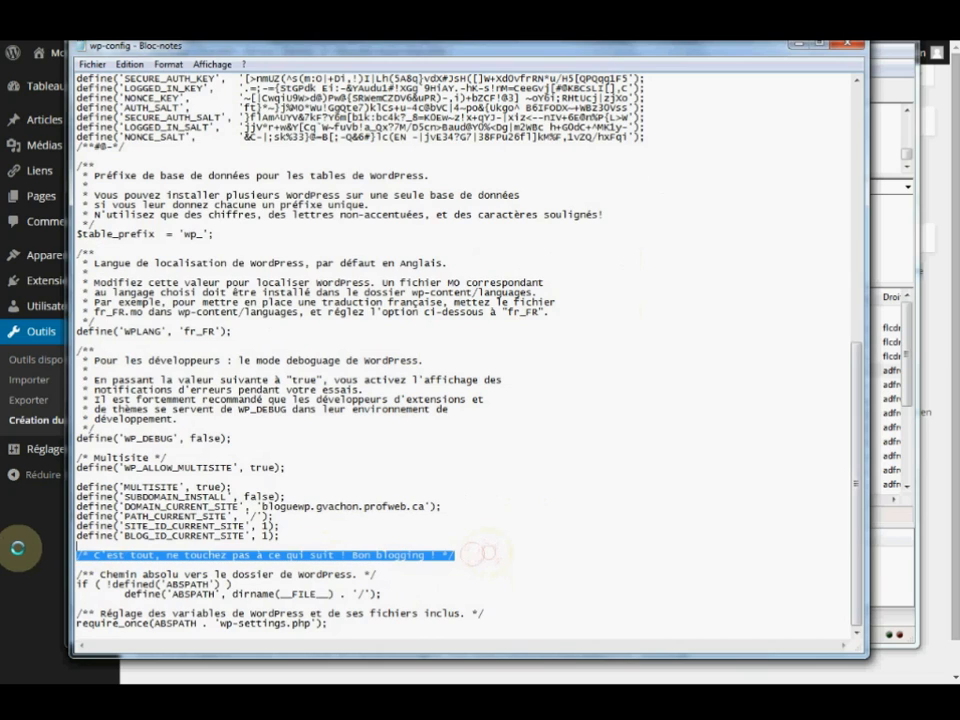
pyautogui.click(484, 553)
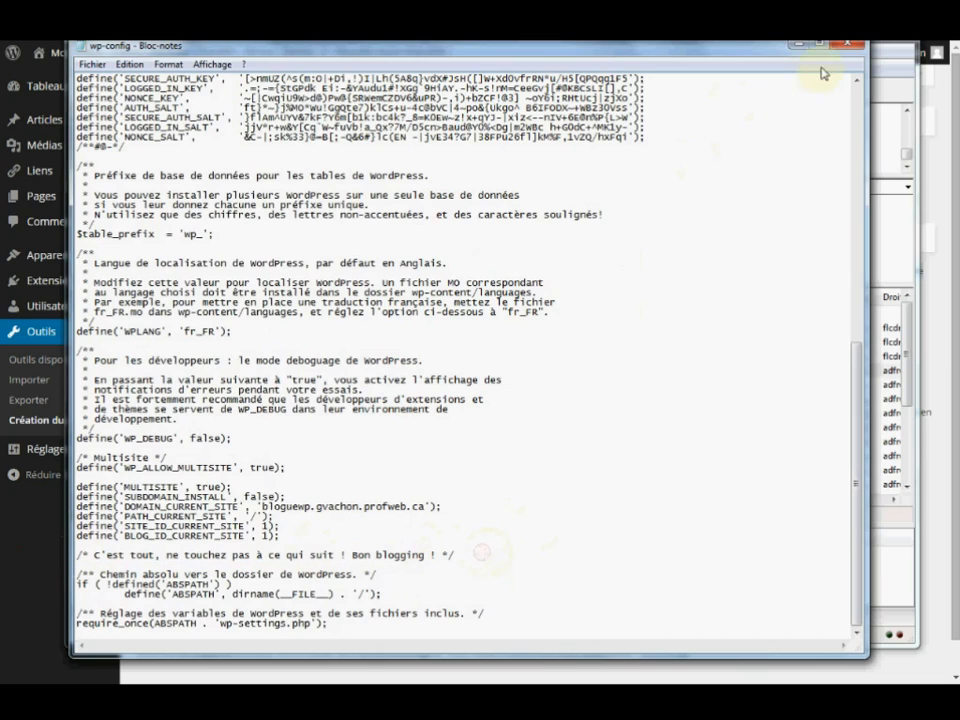
# Save and close wp-config.php, and upload it to the remote bloguewp folder in place of the server's copy
pyautogui.click(92, 63)
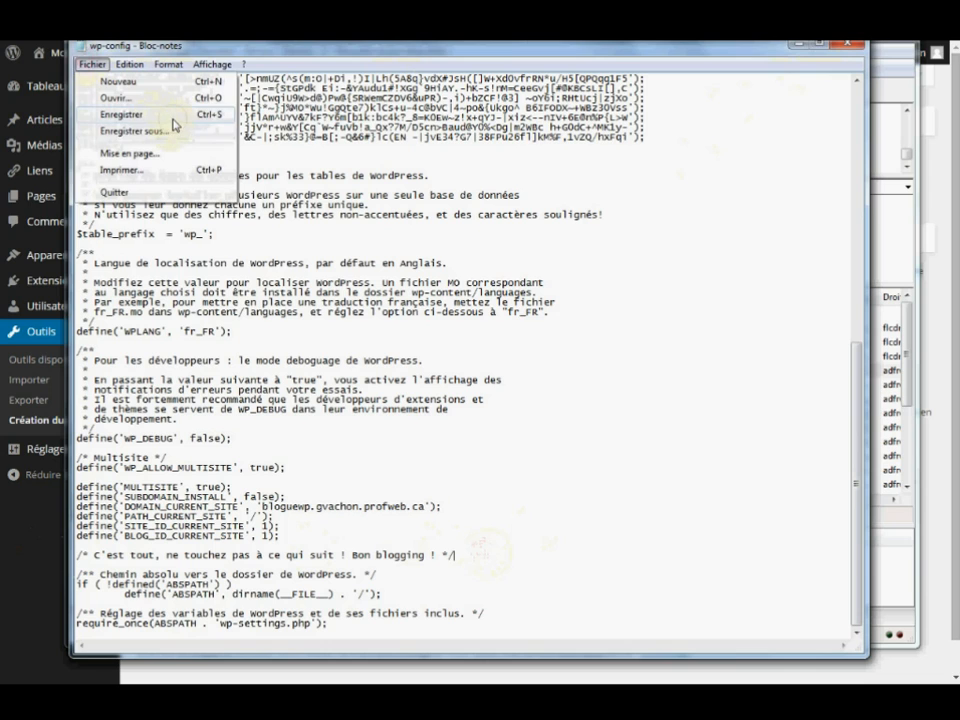
pyautogui.click(128, 113)
pyautogui.click(853, 44)
pyautogui.click(514, 388)
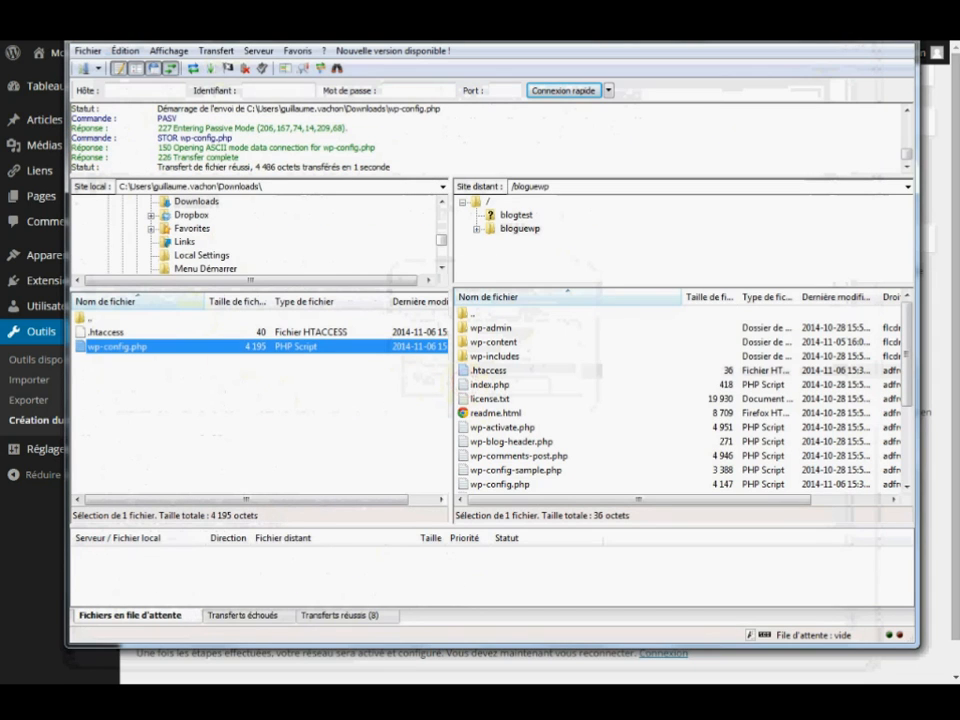
# Switch to the WordPress admin and copy the complete block of rewrite rules meant for .htaccess
pyautogui.hotkey('alt', 'Tab')
pyautogui.click(365, 503)
pyautogui.scroll(-1, 365, 504)
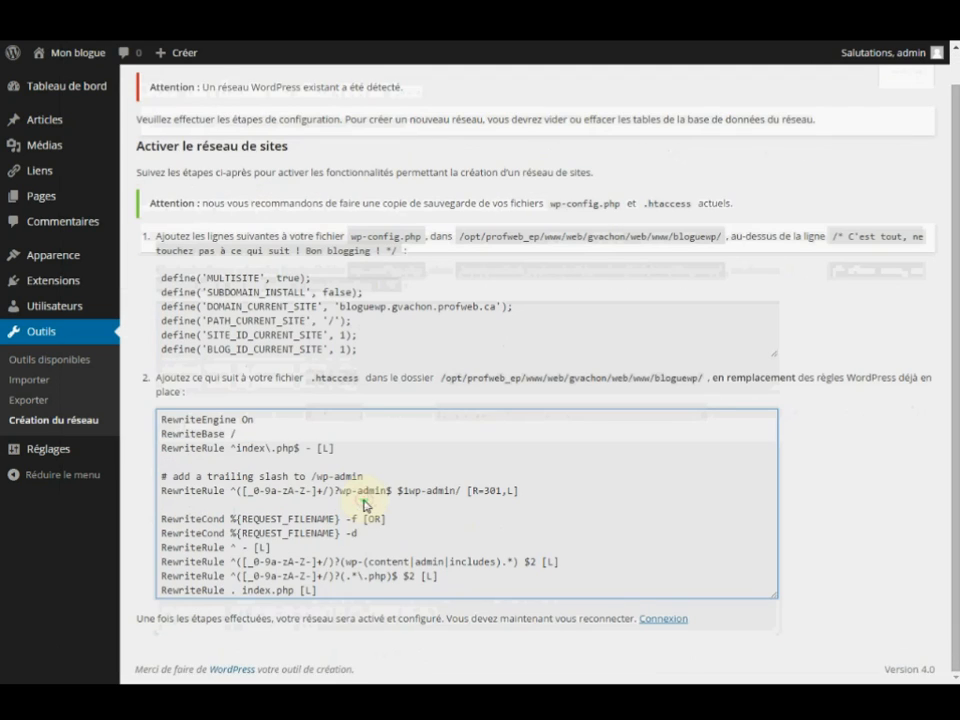
pyautogui.moveTo(318, 590); pyautogui.dragTo(159, 419)
pyautogui.hotkey('ctrl', 'c')
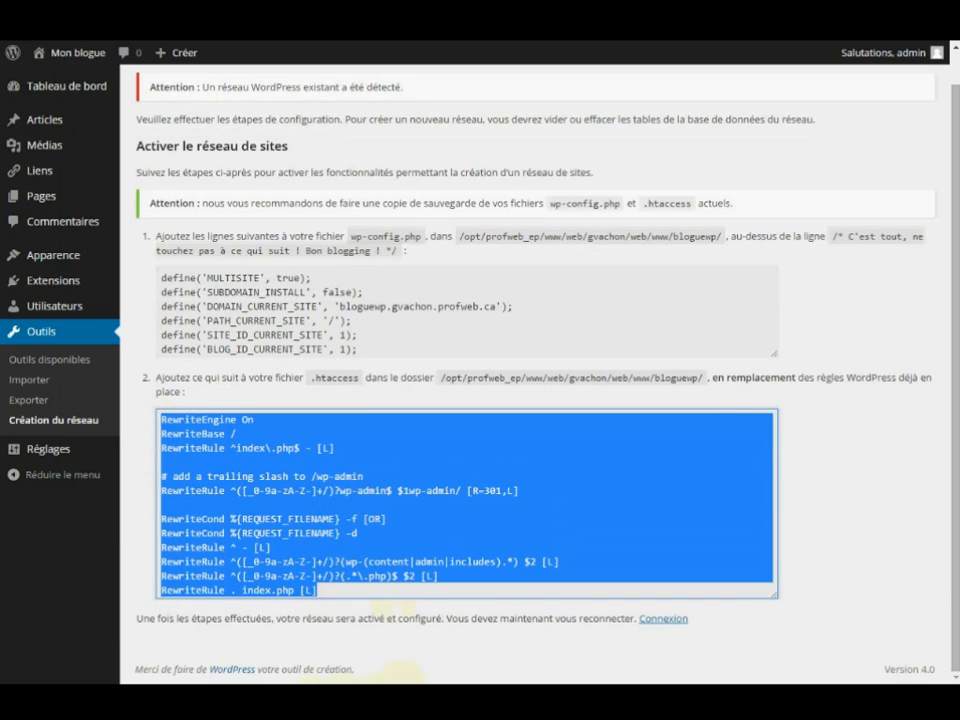
# Switch to the FTP client, open the local .htaccess in the default text editor and paste the rewrite rules between the BEGIN and END WordPress lines
pyautogui.click(401, 682)
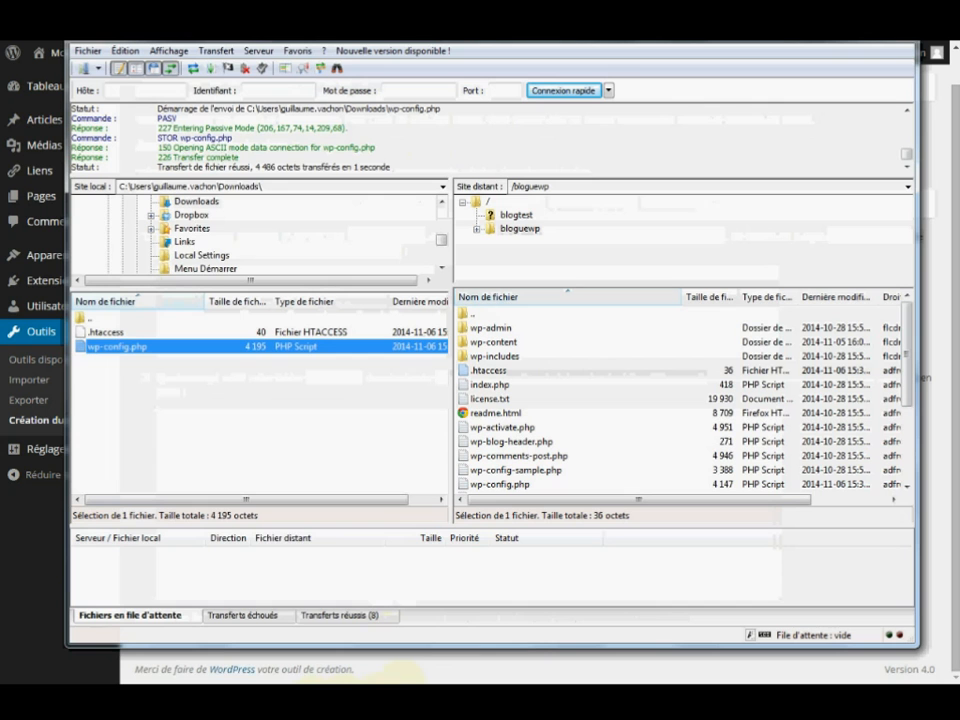
pyautogui.rightClick(108, 334)
pyautogui.click(140, 393)
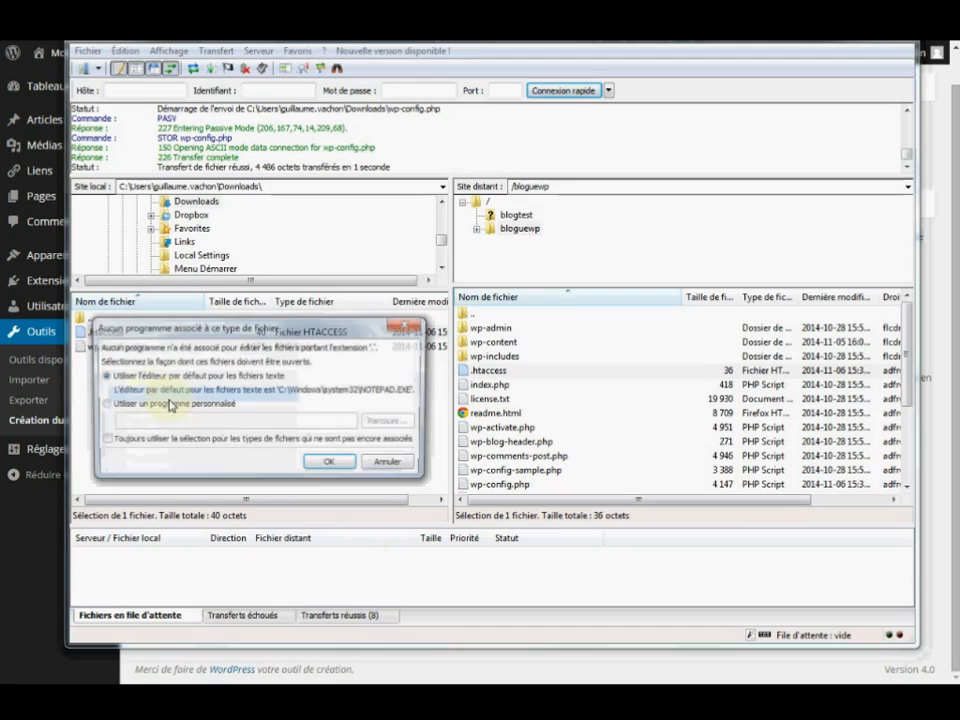
pyautogui.click(331, 465)
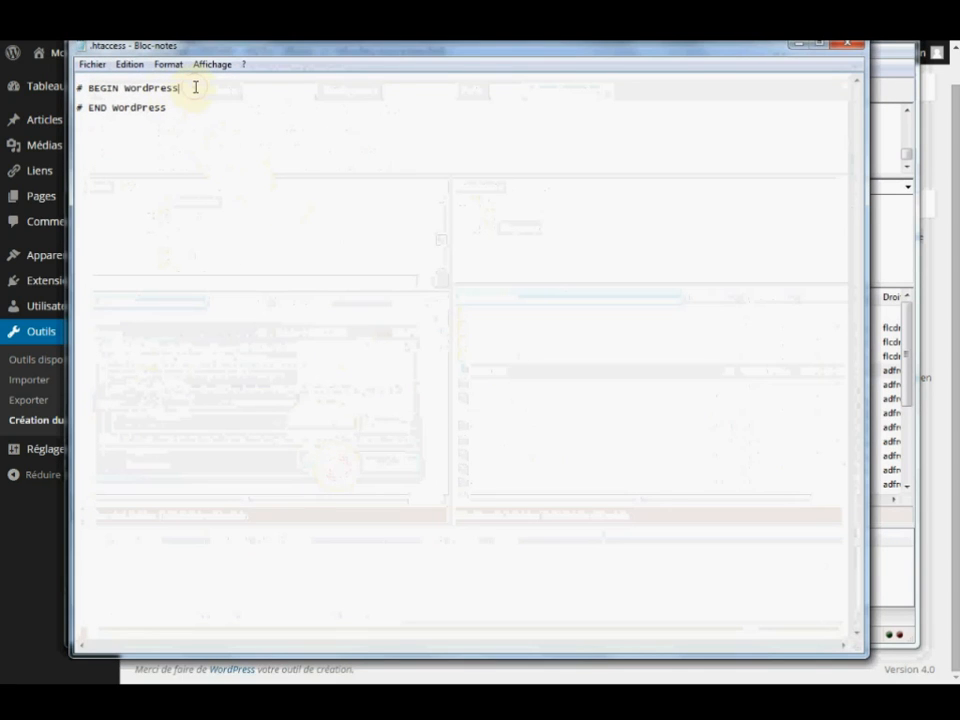
pyautogui.click(200, 86)
pyautogui.press('Return')
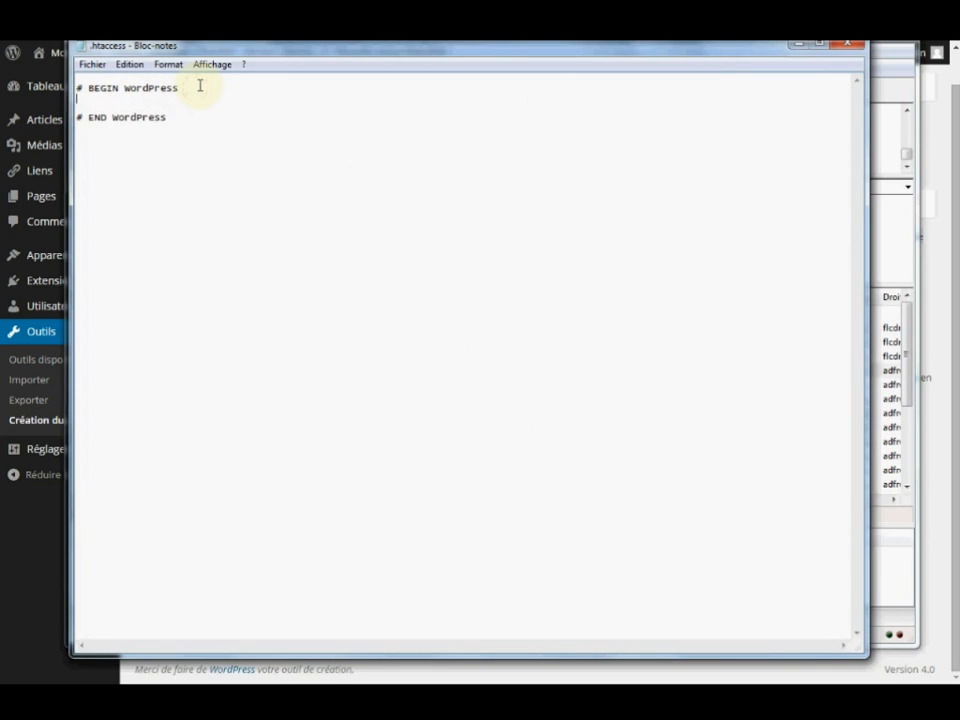
pyautogui.press('Return')
pyautogui.hotkey('ctrl', 'v')
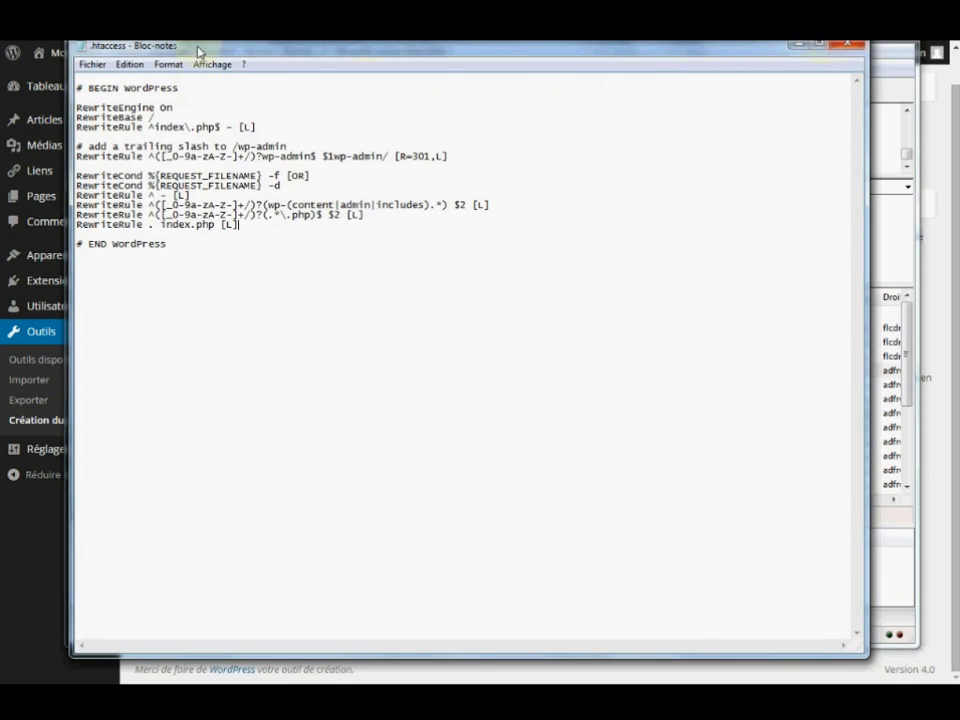
# Save and close .htaccess, and accept sending the modified file to the bloguewp folder on the server
pyautogui.click(92, 64)
pyautogui.click(120, 114)
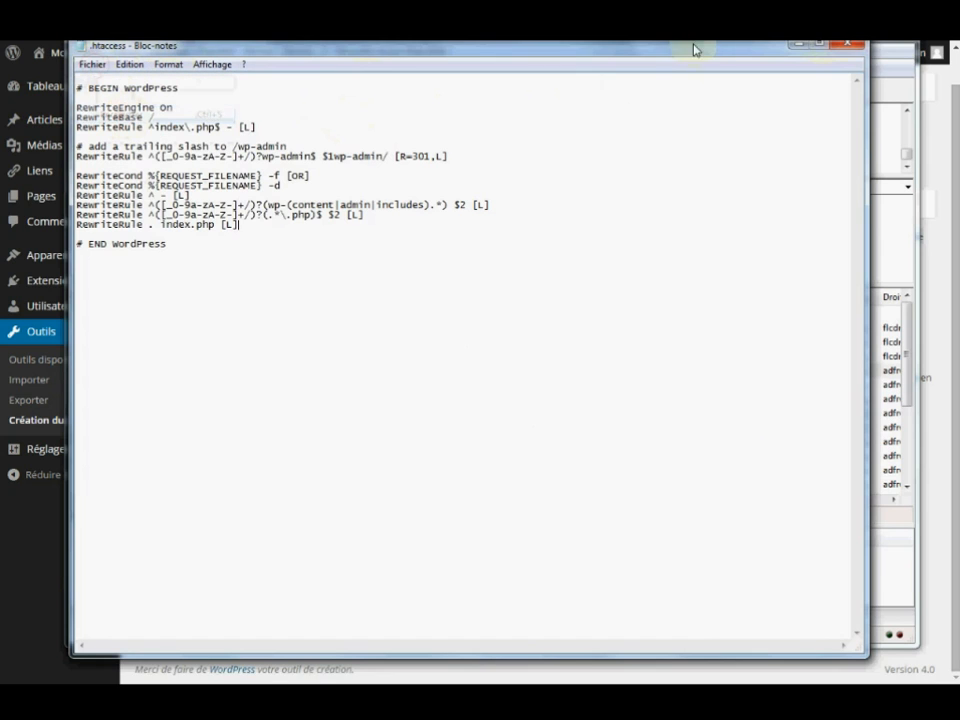
pyautogui.click(863, 50)
pyautogui.press('Return')
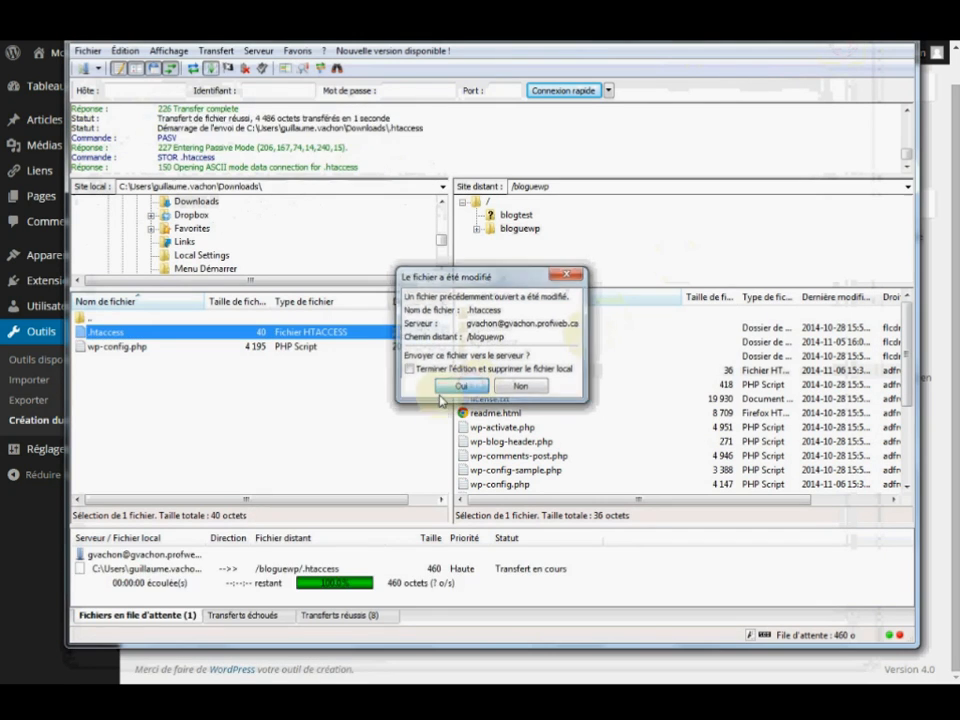
# Upload the local .htaccess and wp-config.php together to the remote bloguewp folder, replacing the existing files
pyautogui.moveTo(146, 388); pyautogui.dragTo(94, 331)
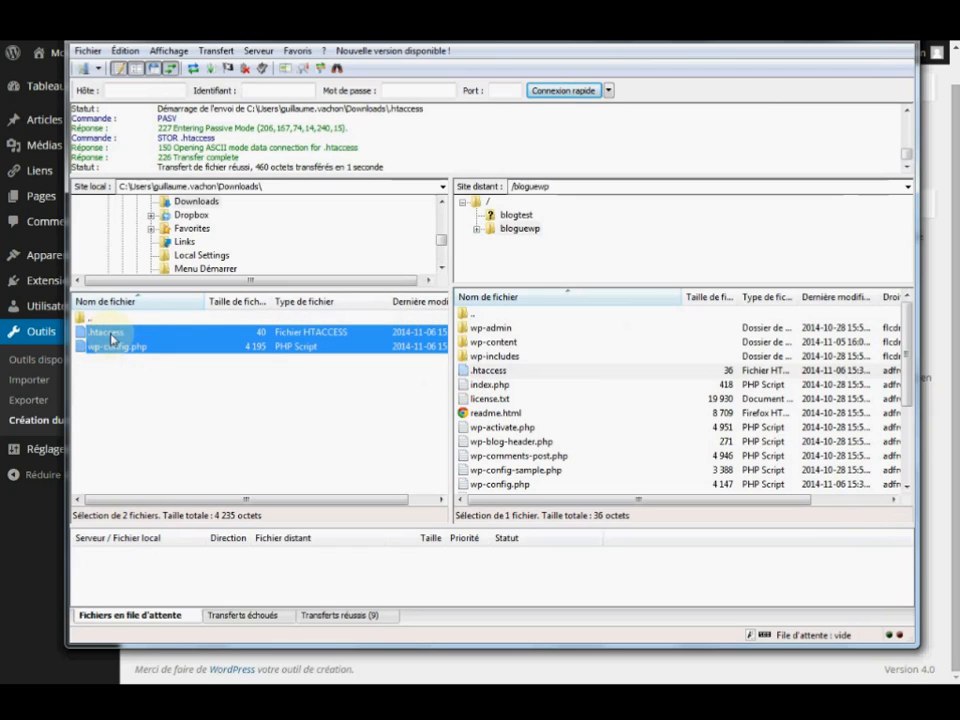
pyautogui.moveTo(112, 340); pyautogui.dragTo(561, 405)
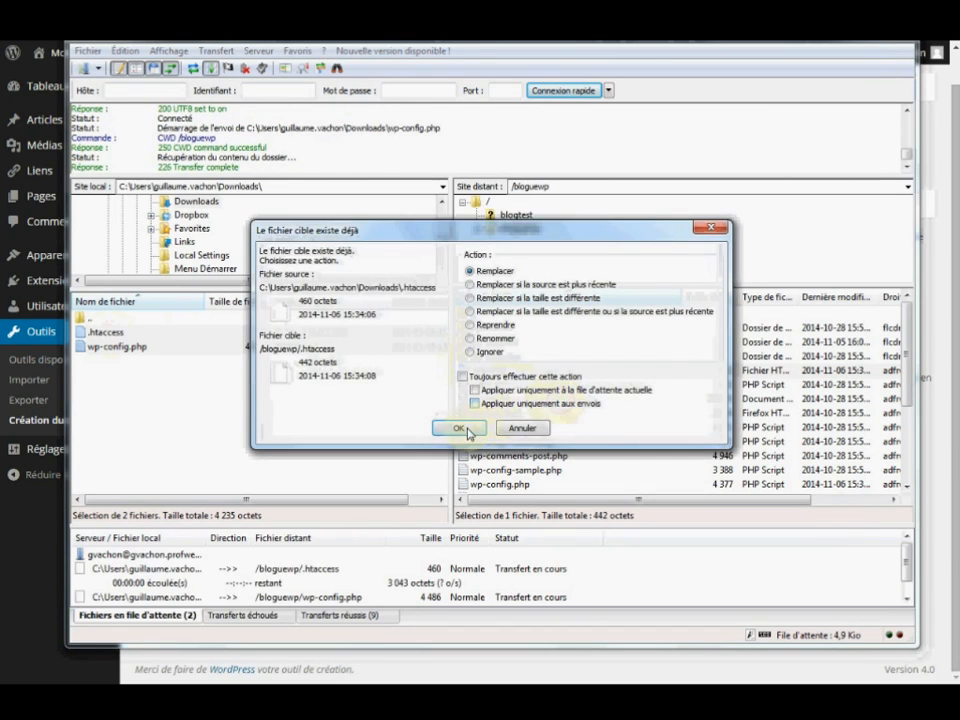
pyautogui.click(466, 430)
pyautogui.click(466, 430)
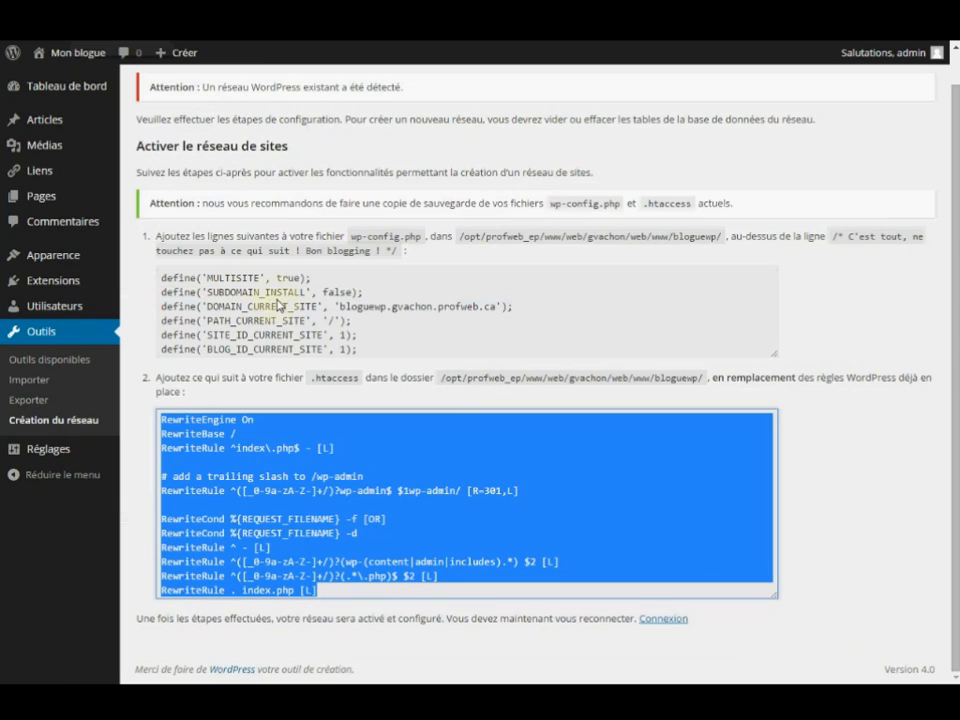
# Log back in to WordPress with the prefilled credentials and open the "Admin du réseau" area under "Mes sites"
pyautogui.click(666, 627)
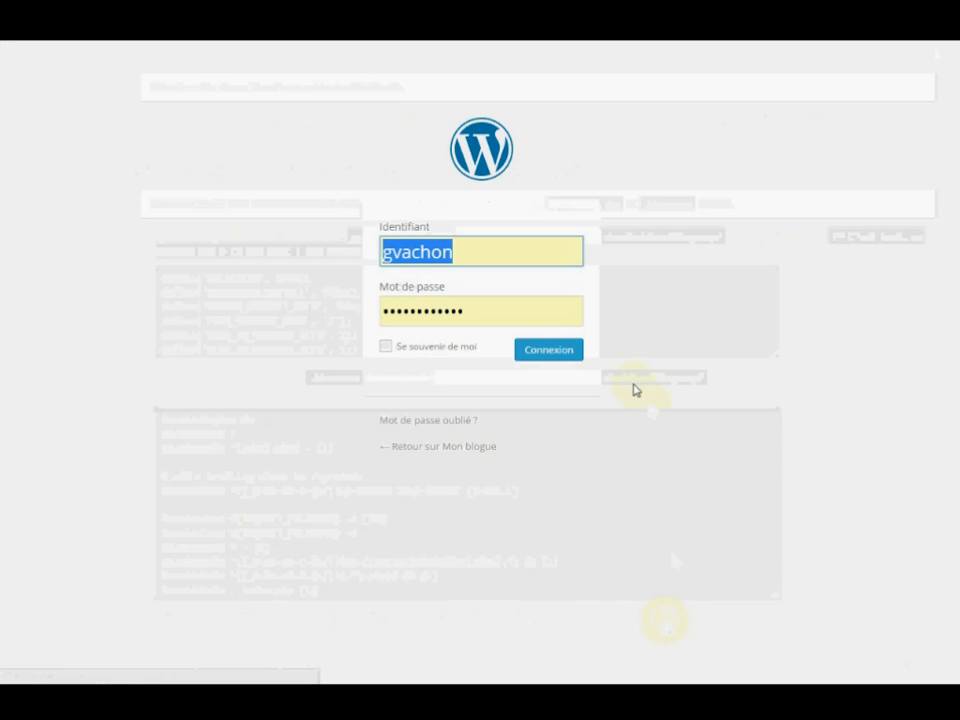
pyautogui.click(563, 356)
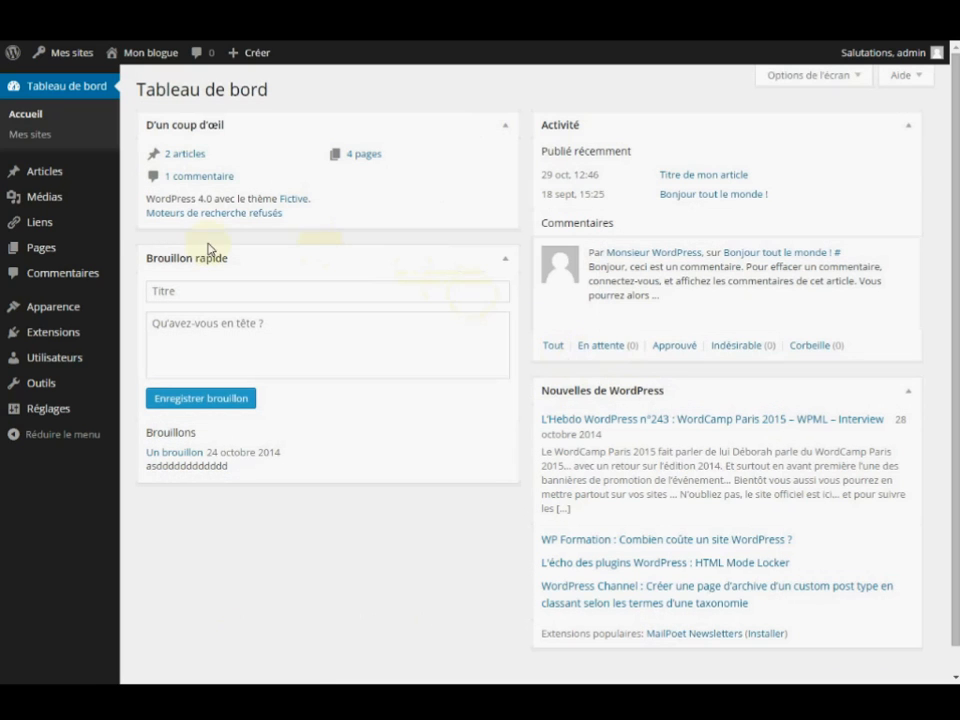
pyautogui.moveTo(97, 192)
pyautogui.moveTo(72, 58)
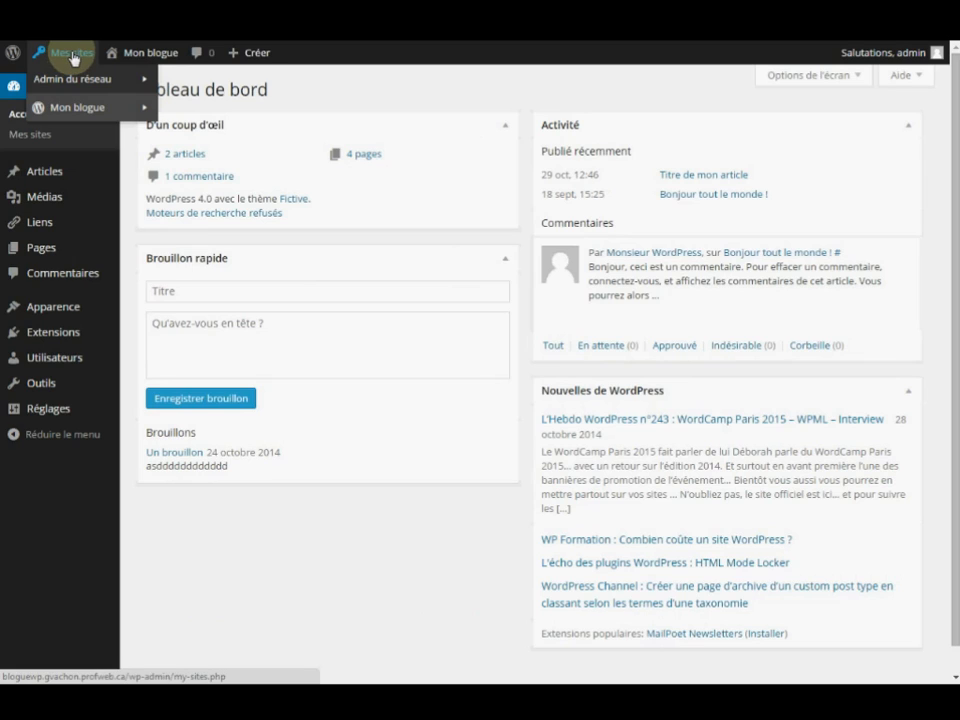
pyautogui.moveTo(92, 79)
pyautogui.click(125, 83)
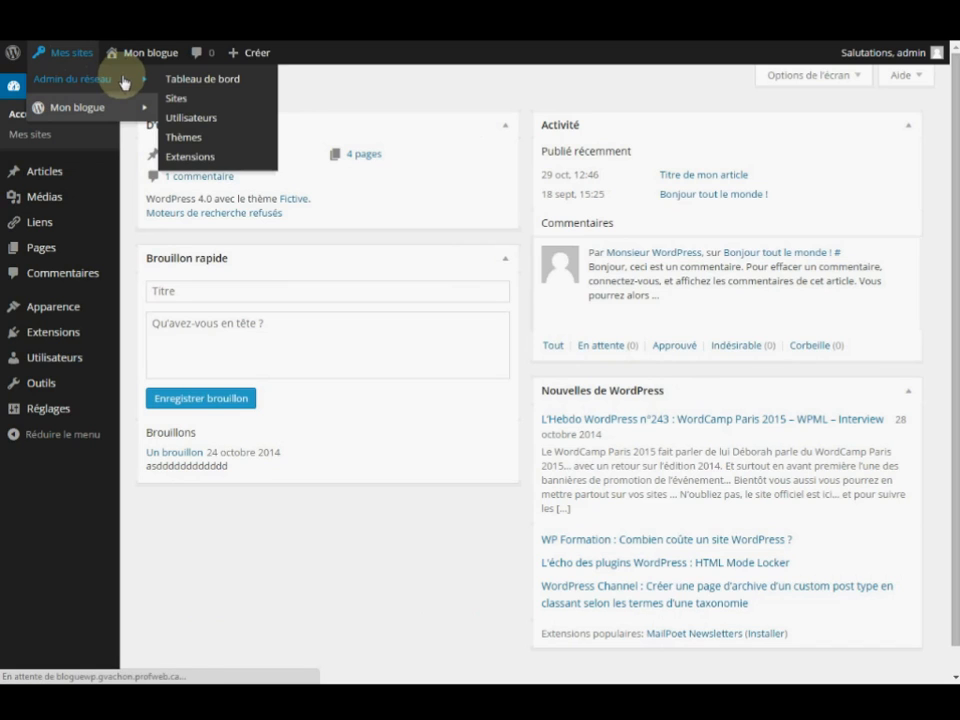